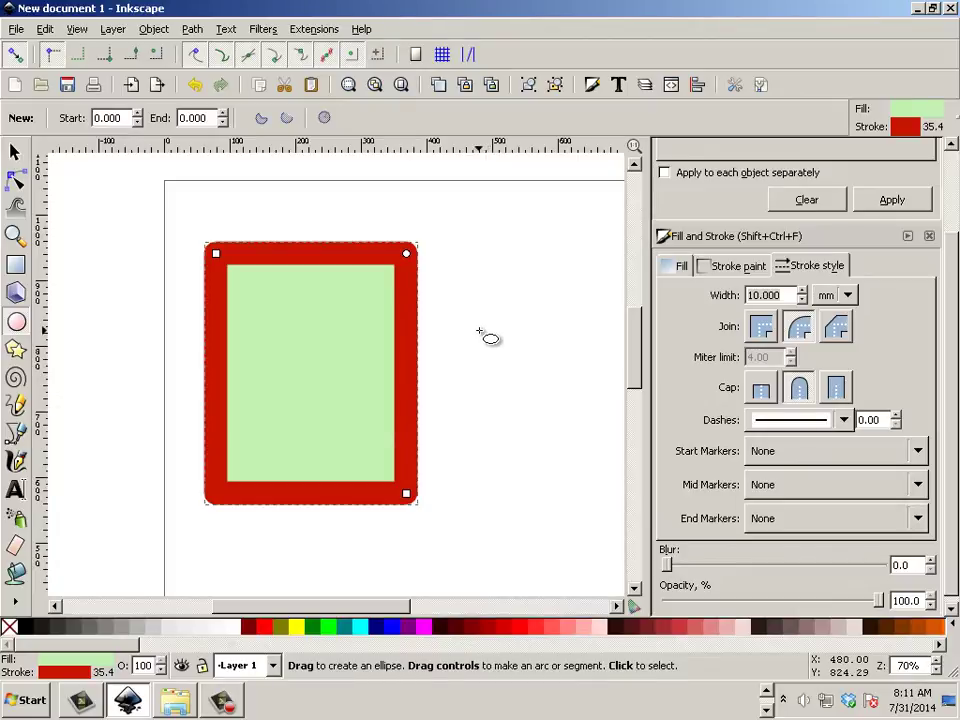
# - Draw an ellipse about 307 by 361 px overlapping the rectangle's lower-right corner, and select both shapes
pyautogui.moveTo(489, 334); pyautogui.dragTo(301, 546)
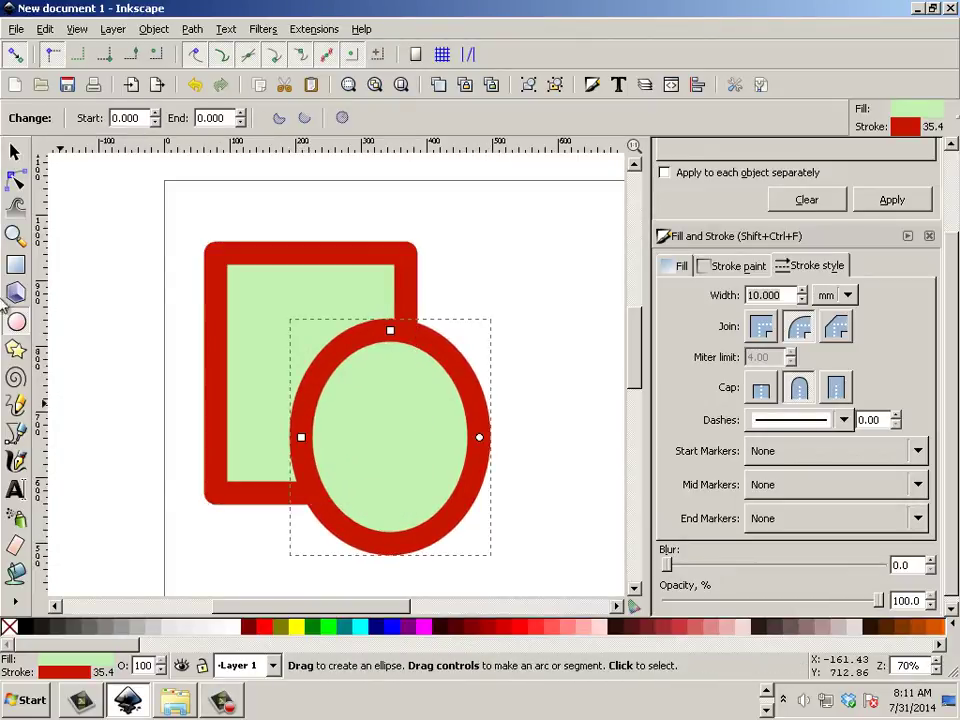
pyautogui.click(17, 151)
pyautogui.click(240, 261)
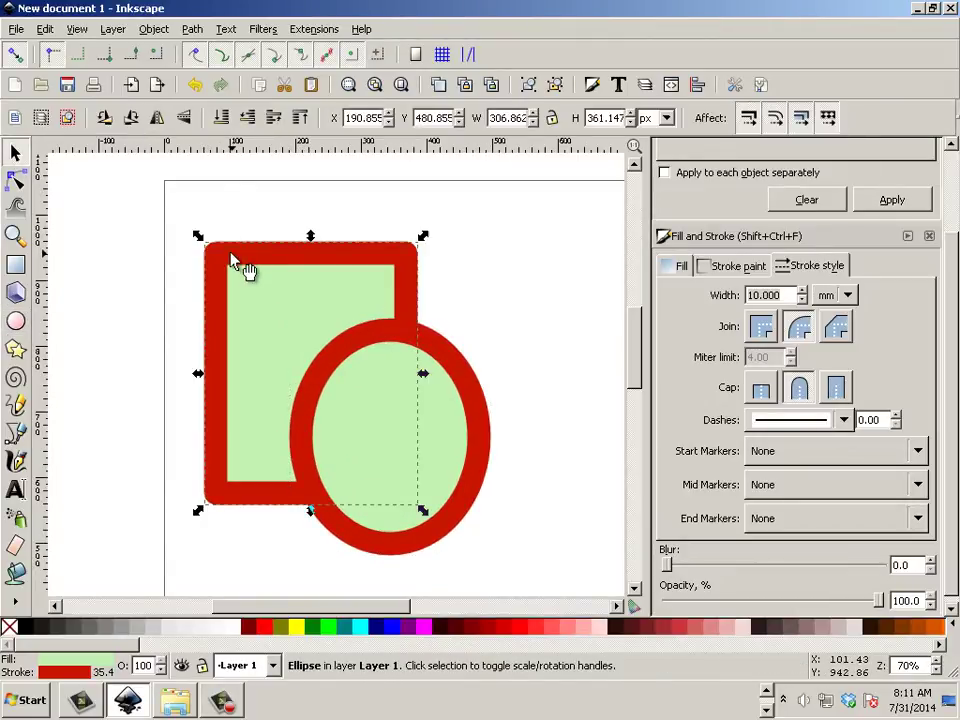
pyautogui.keyDown('shift'); pyautogui.click(442, 343); pyautogui.keyUp('shift')
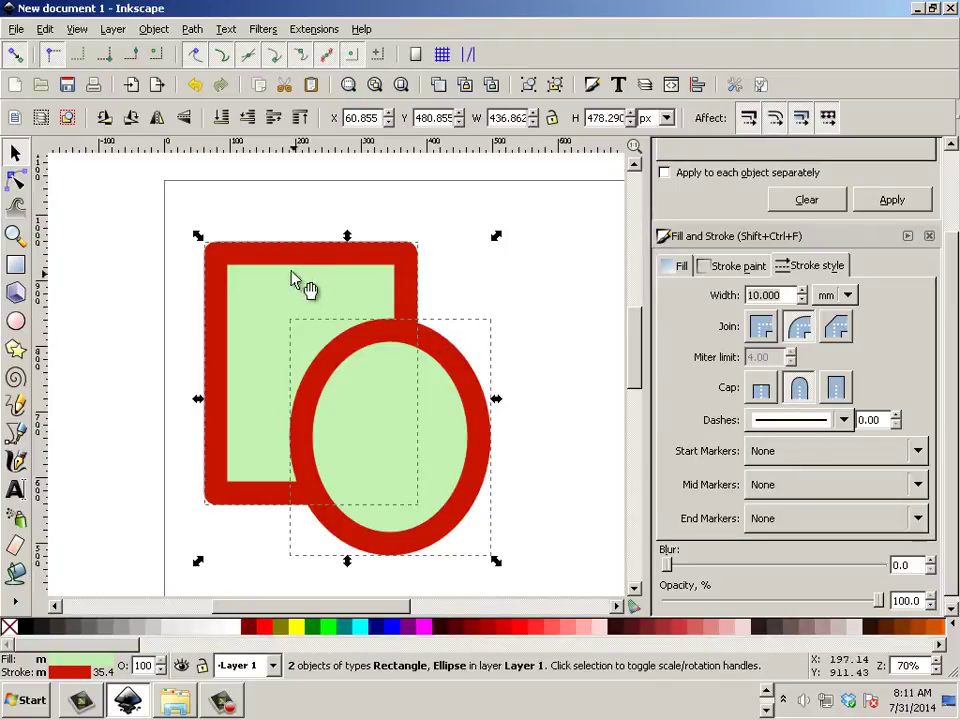
# - Examine the paths of the overlapping rectangle and ellipse in outline display mode, and return to the normal display
pyautogui.click(77, 29)
pyautogui.moveTo(84, 30)
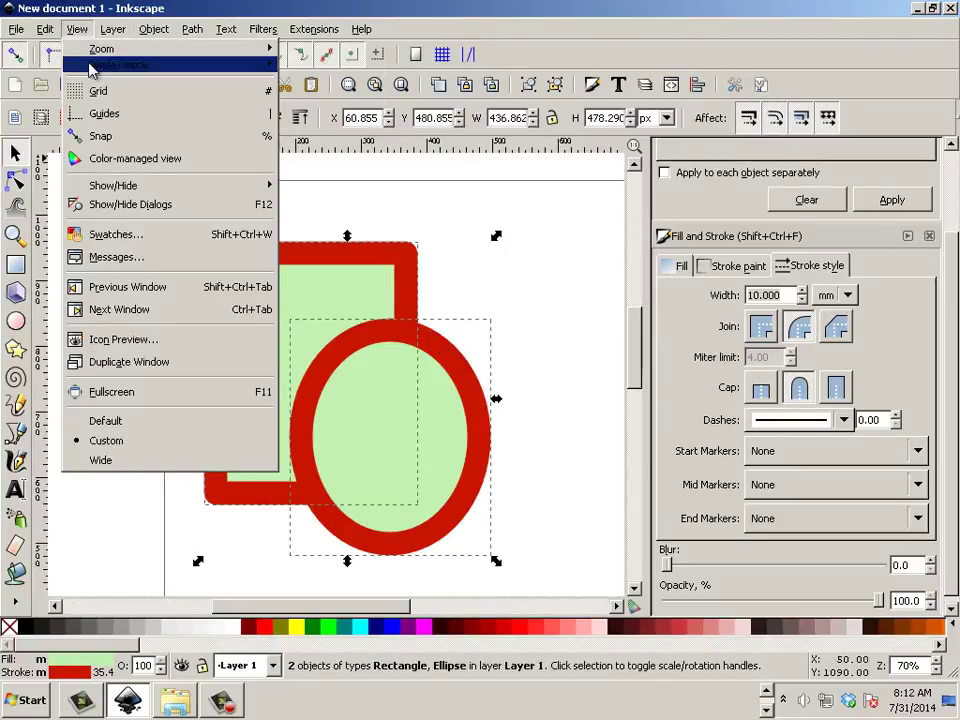
pyautogui.moveTo(146, 68)
pyautogui.click(325, 122)
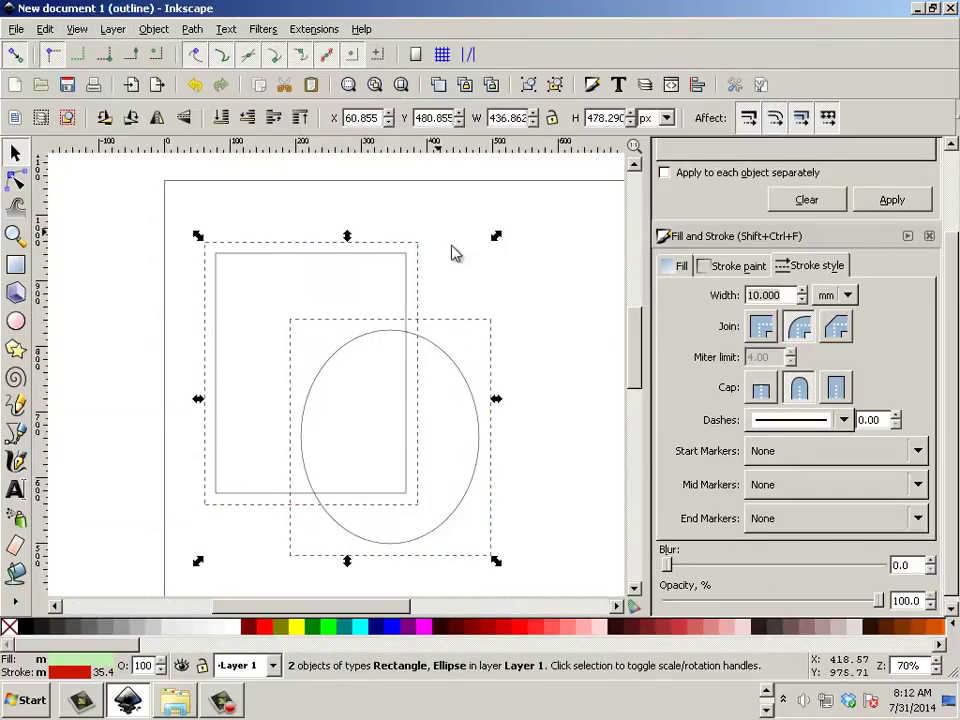
pyautogui.click(453, 256)
pyautogui.moveTo(446, 270); pyautogui.dragTo(471, 375)
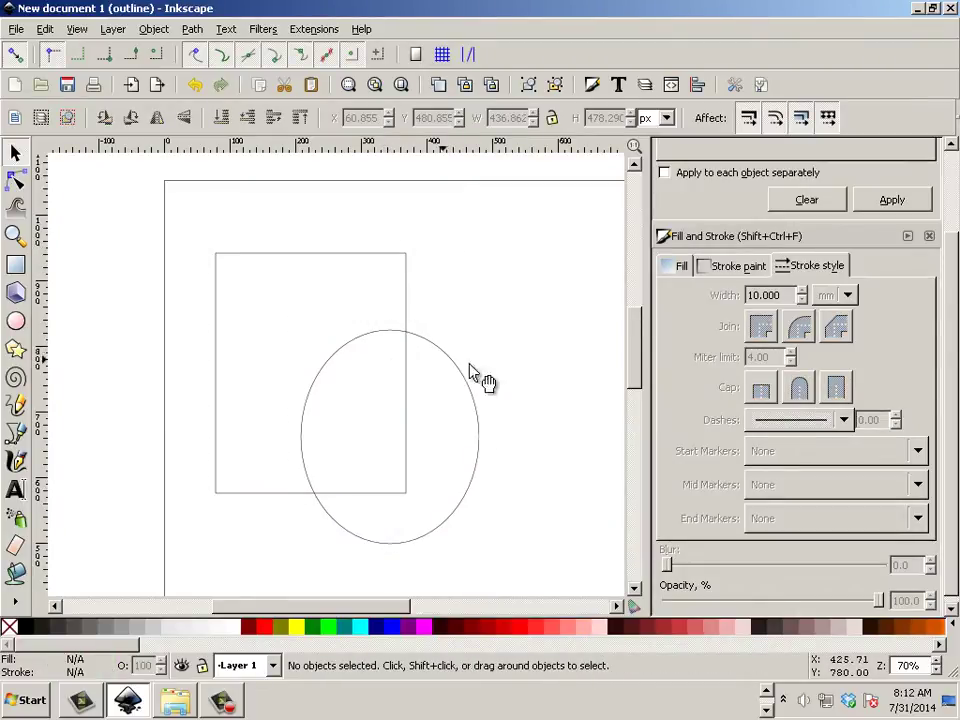
pyautogui.moveTo(439, 221); pyautogui.dragTo(237, 415)
pyautogui.press('ctrl')
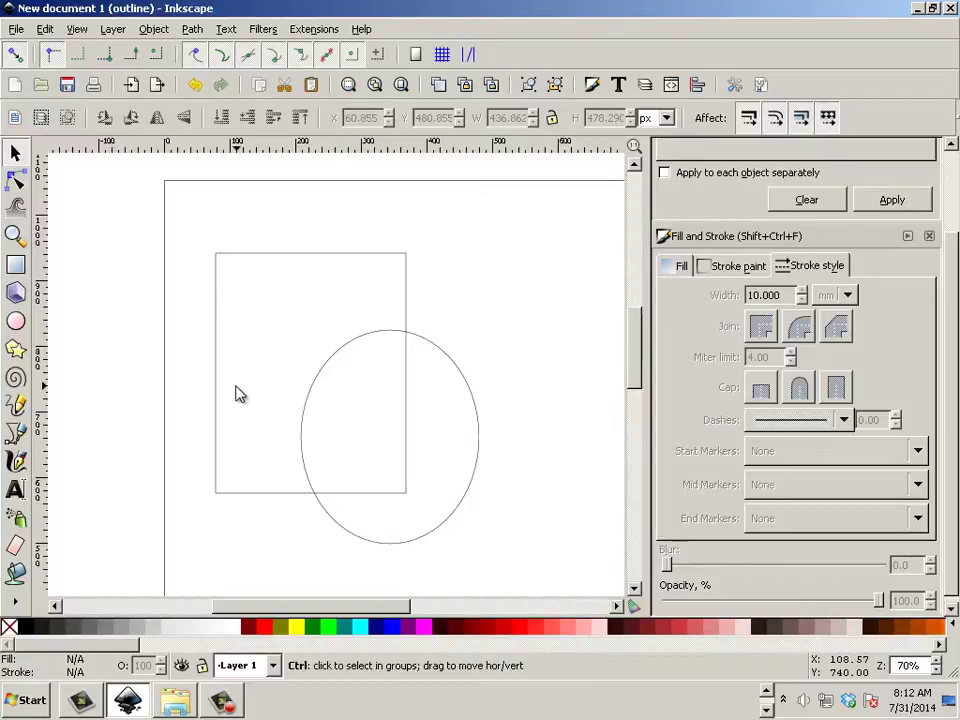
pyautogui.press('ctrl+KP_5')
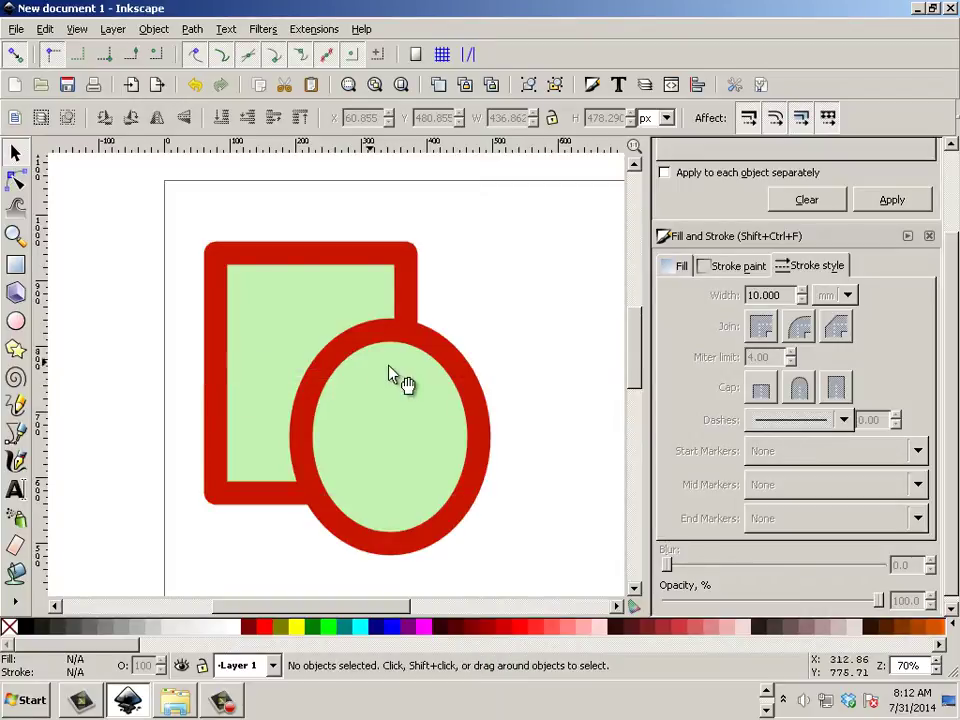
pyautogui.click(448, 362)
pyautogui.click(557, 347)
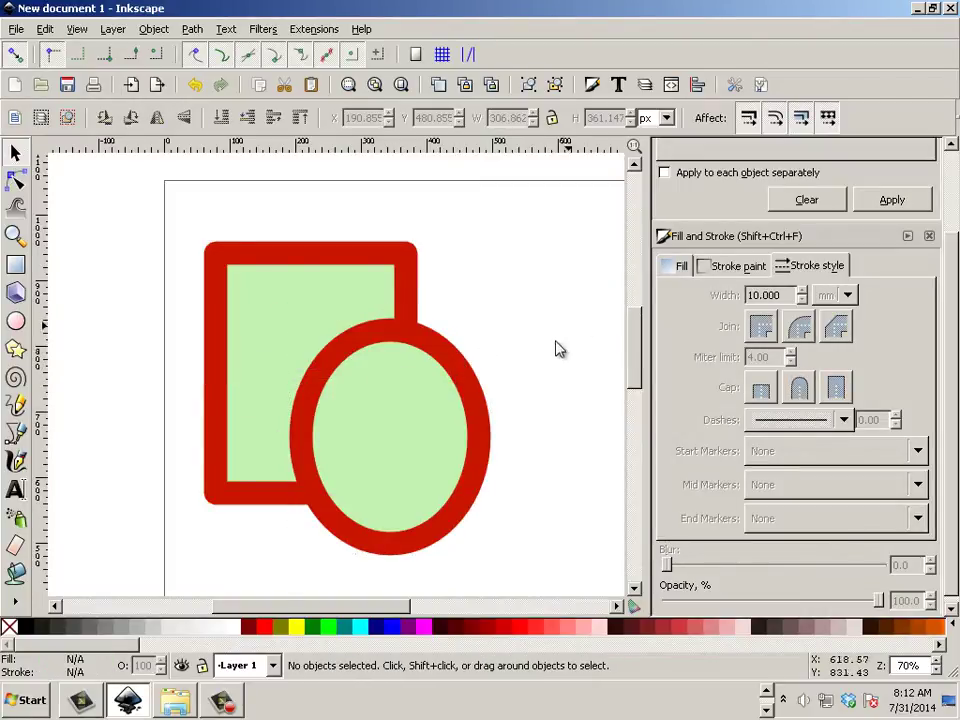
pyautogui.click(478, 383)
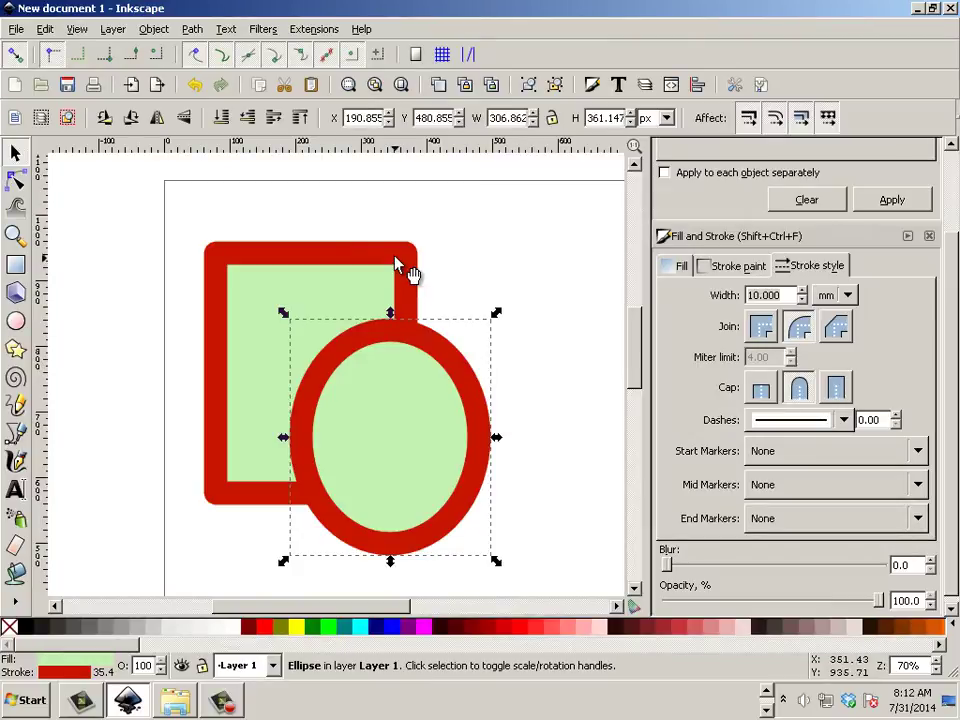
pyautogui.press('shift')
pyautogui.keyDown('shift'); pyautogui.click(396, 264); pyautogui.keyUp('shift')
pyautogui.click(468, 290)
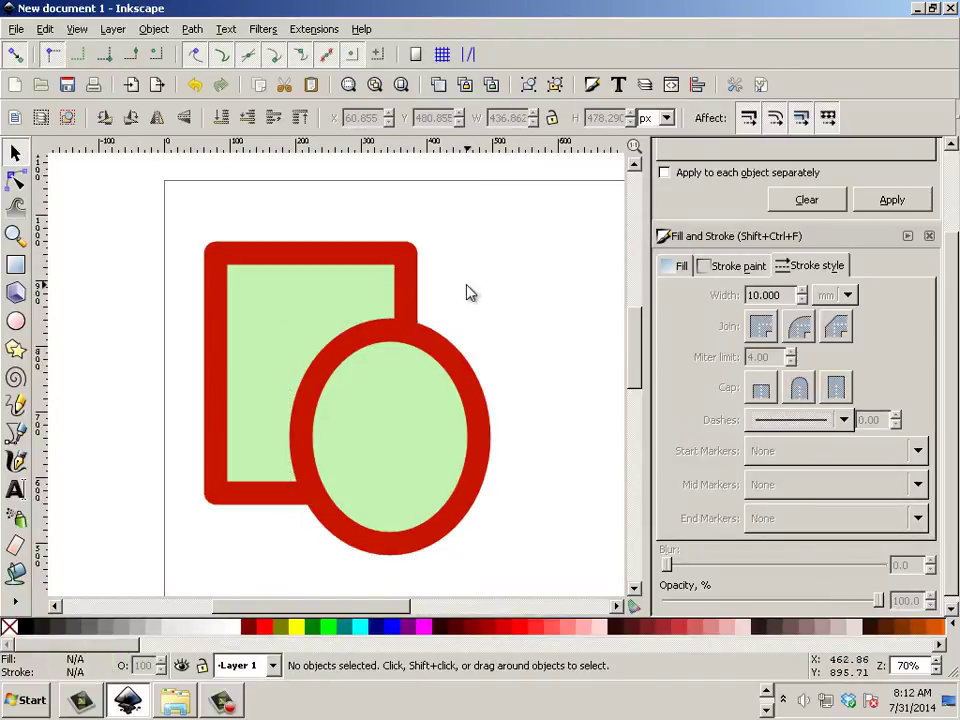
# - Select the ellipse and rectangle, try merging them into one path with Union, and undo it
pyautogui.click(437, 355)
pyautogui.keyDown('shift'); pyautogui.click(414, 289); pyautogui.keyUp('shift')
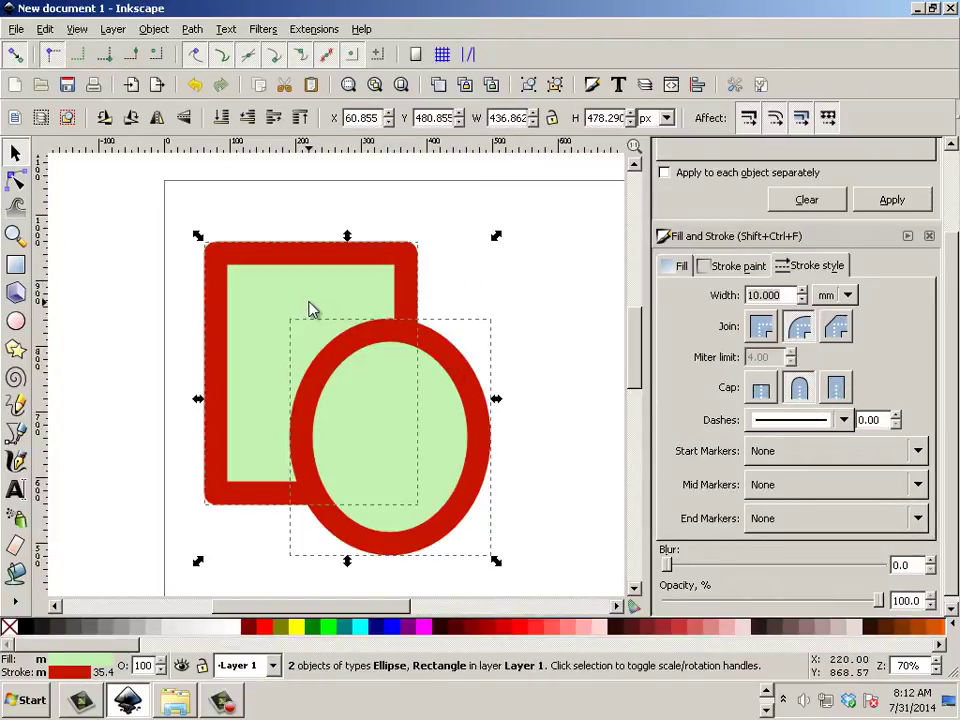
pyautogui.click(190, 29)
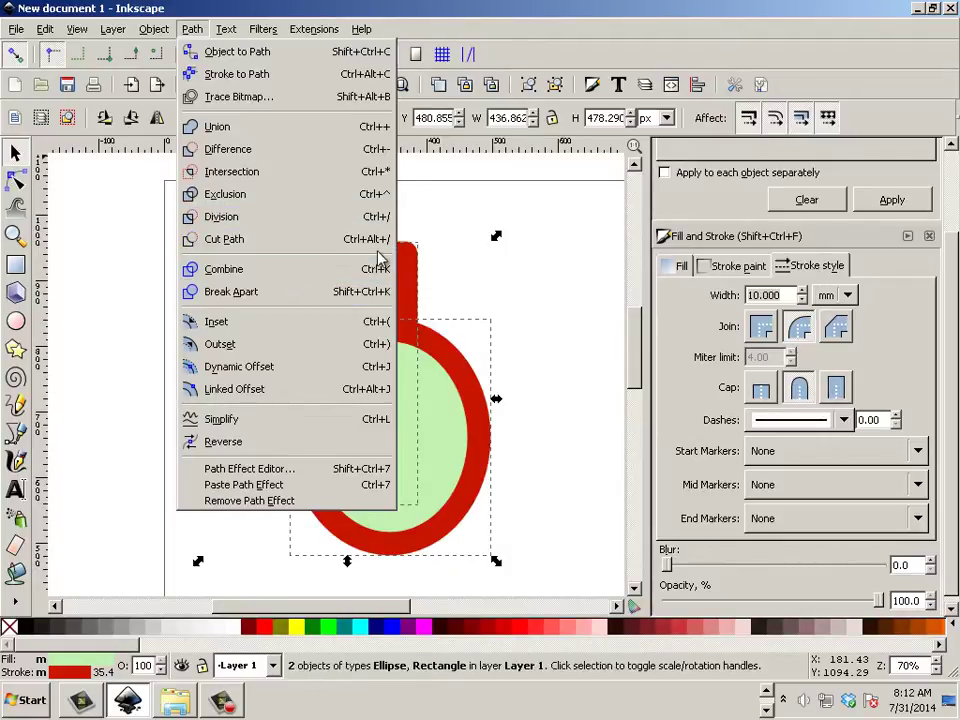
pyautogui.click(236, 127)
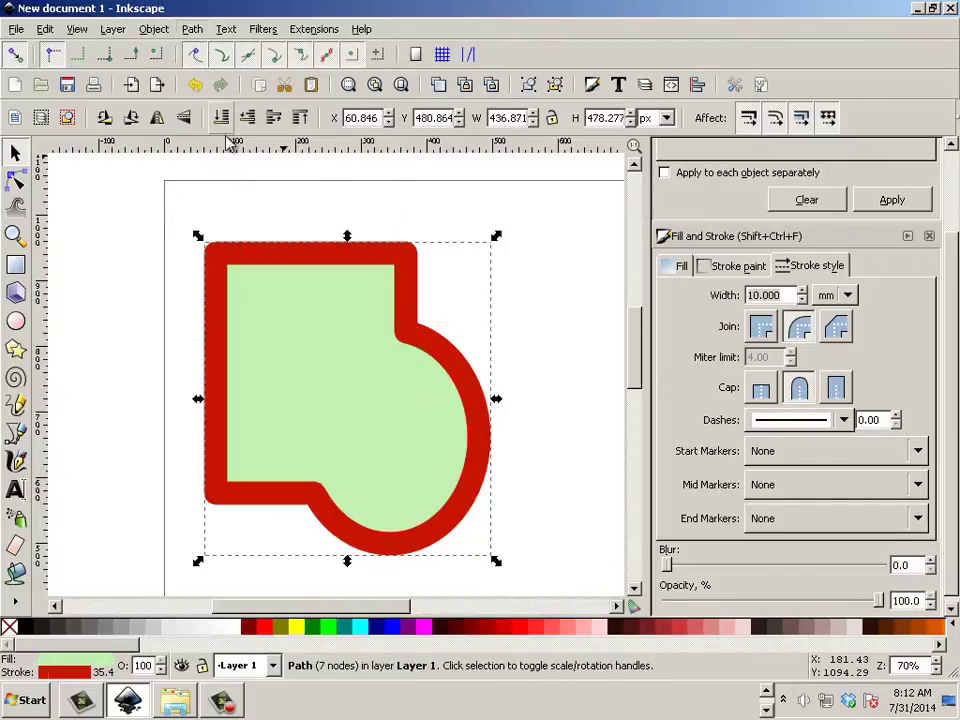
pyautogui.hotkey('ctrl', 'z')
# - Select both shapes, try subtracting the ellipse from the rectangle with Difference, and undo it
pyautogui.click(403, 339)
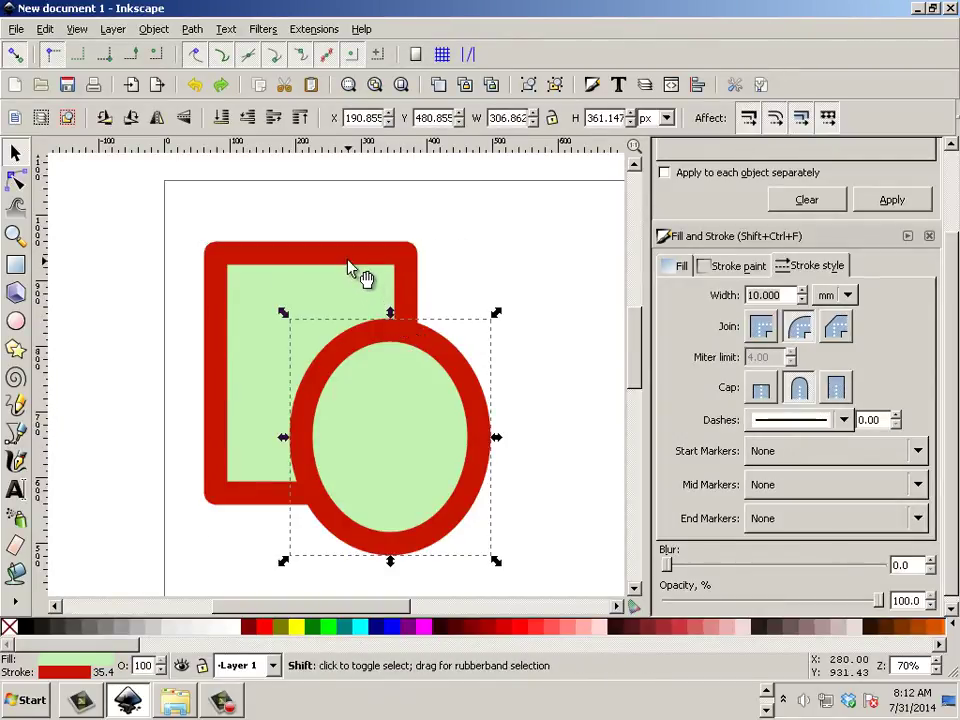
pyautogui.keyDown('shift'); pyautogui.click(360, 274); pyautogui.keyUp('shift')
pyautogui.click(192, 29)
pyautogui.click(186, 148)
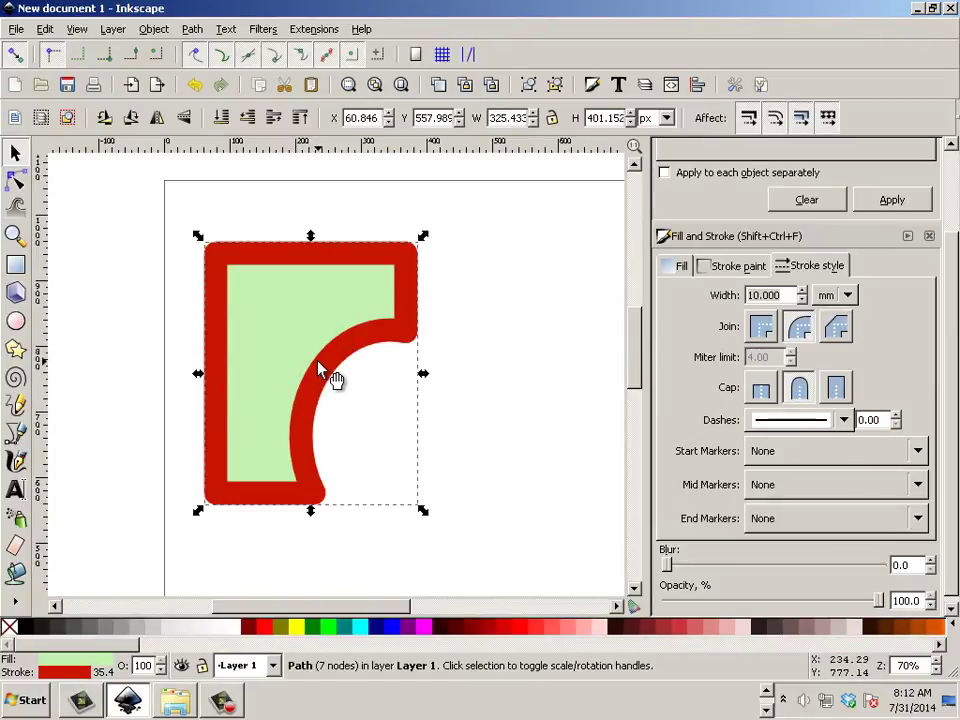
pyautogui.hotkey('ctrl', 'z')
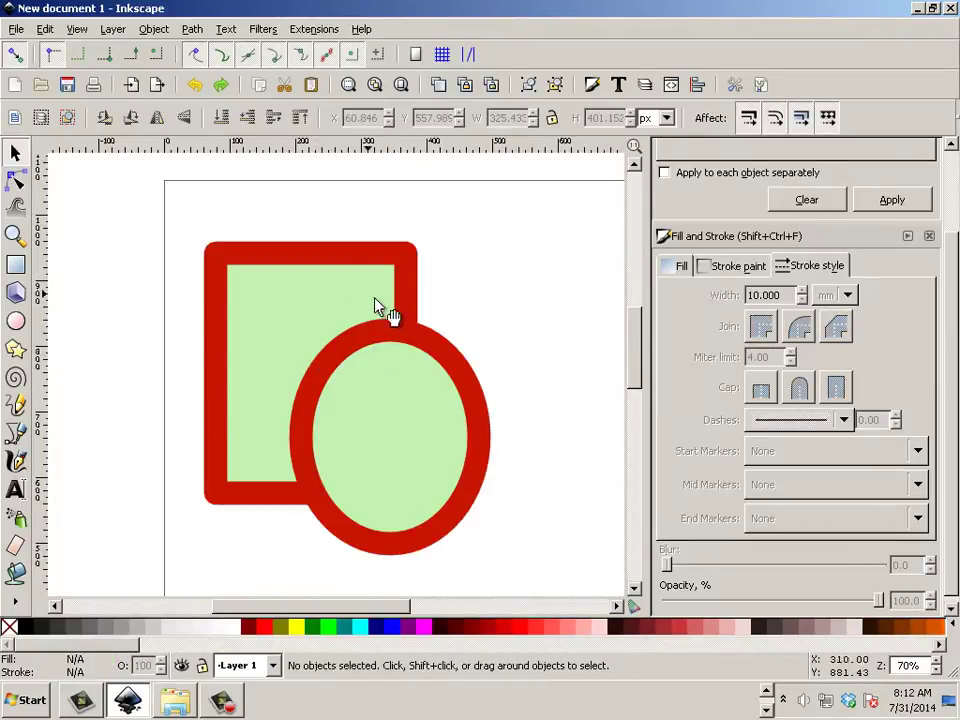
# - Select all objects, try keeping only the overlap of the two shapes with Intersection, and undo it
pyautogui.hotkey('ctrl', 'a')
pyautogui.click(192, 29)
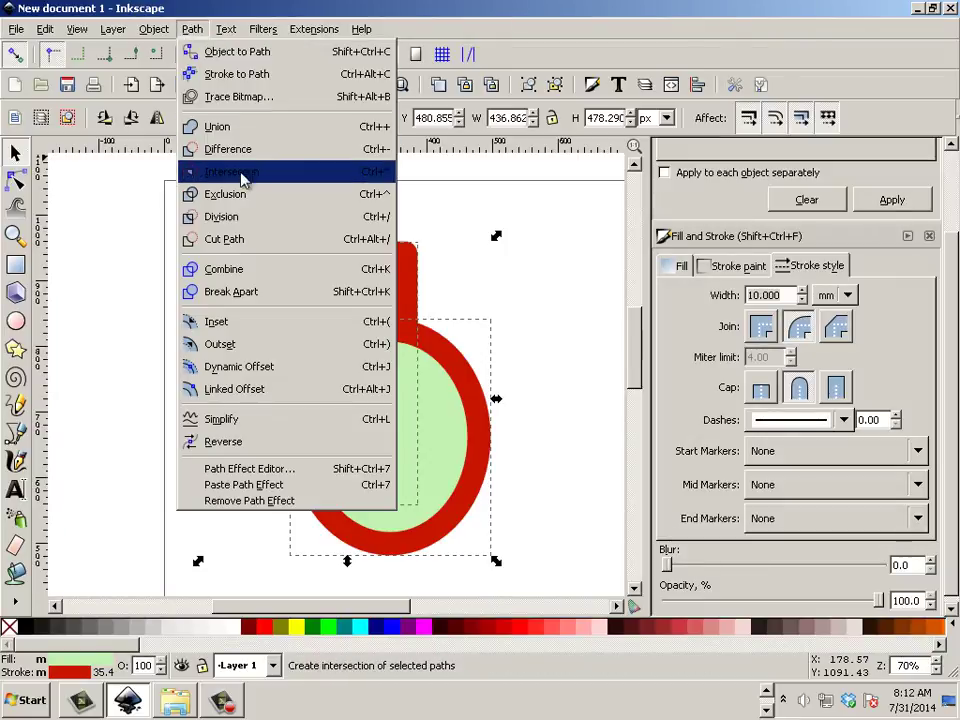
pyautogui.click(238, 172)
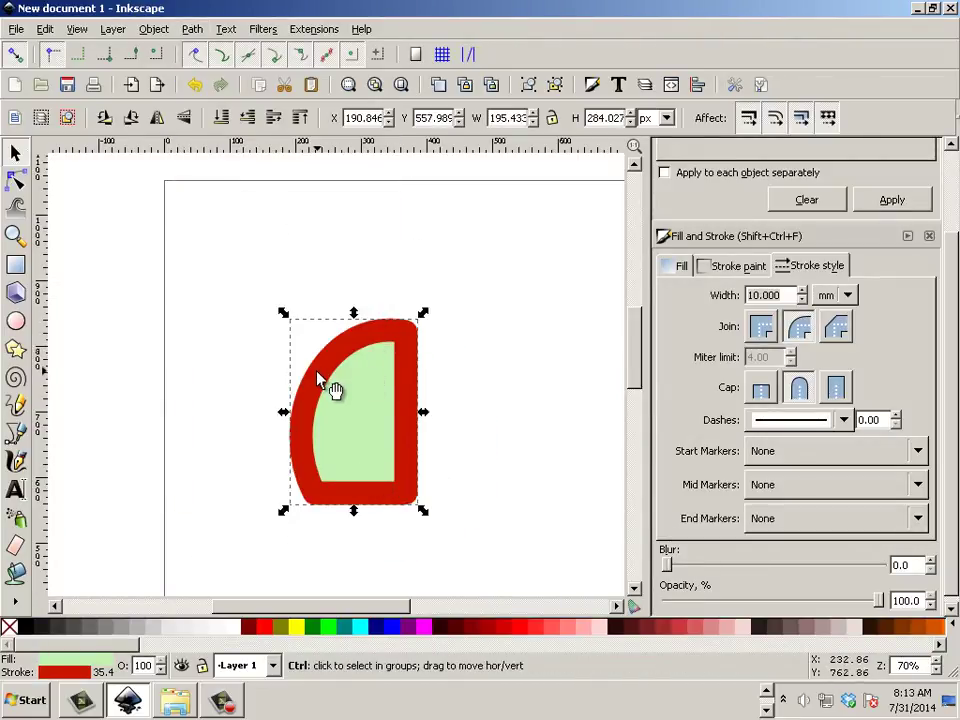
pyautogui.hotkey('ctrl', 'z')
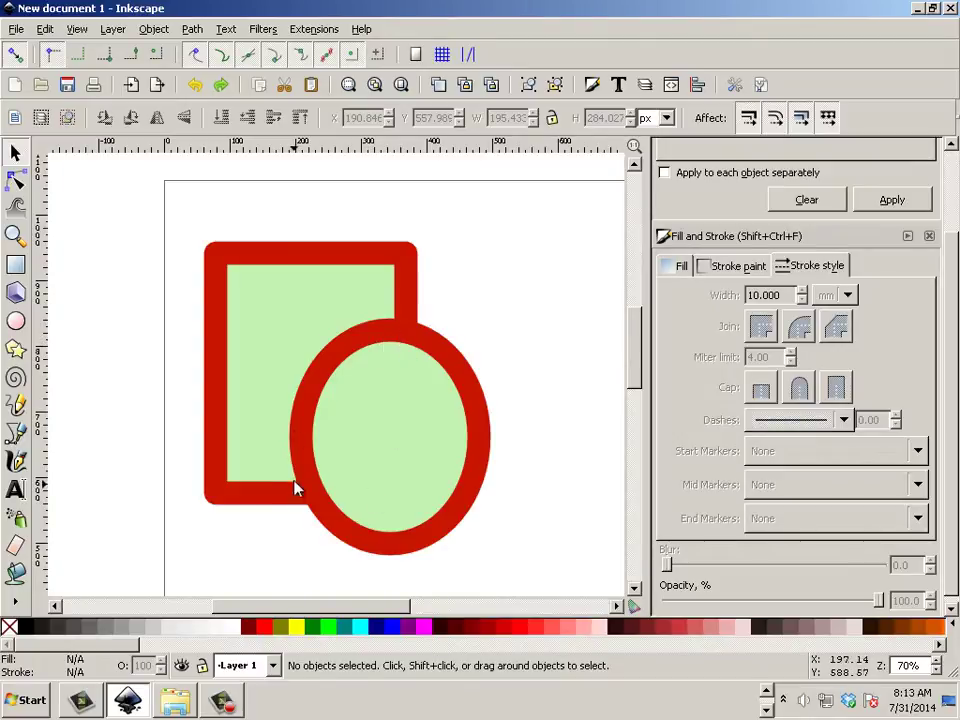
# - Select all objects, try removing only the overlap of the two shapes with Exclusion, and undo it
pyautogui.hotkey('ctrl', 'a')
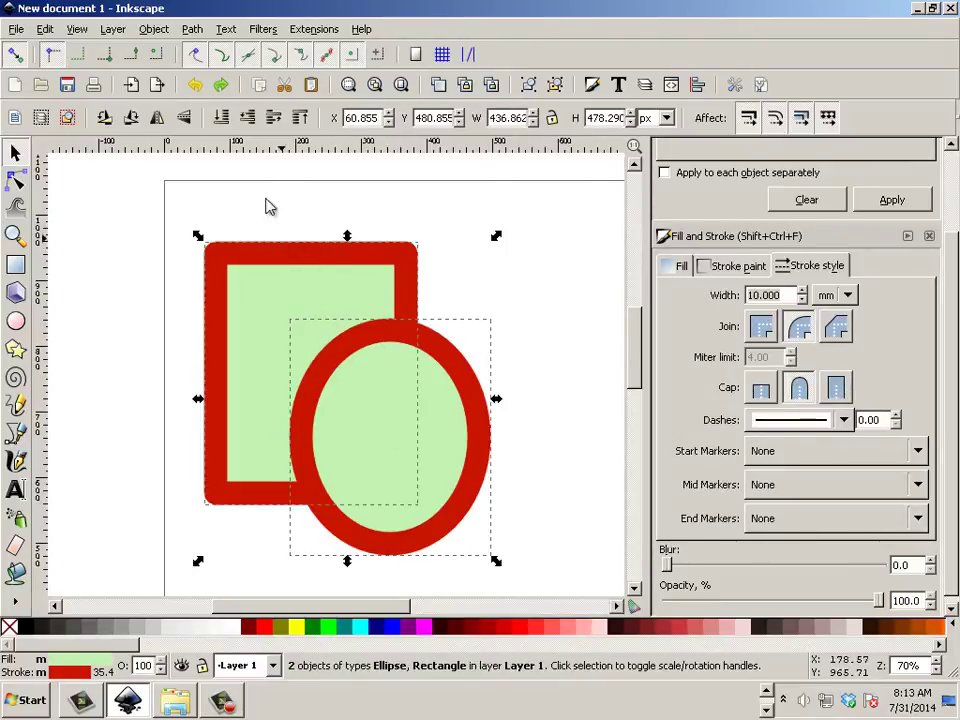
pyautogui.click(192, 29)
pyautogui.click(214, 193)
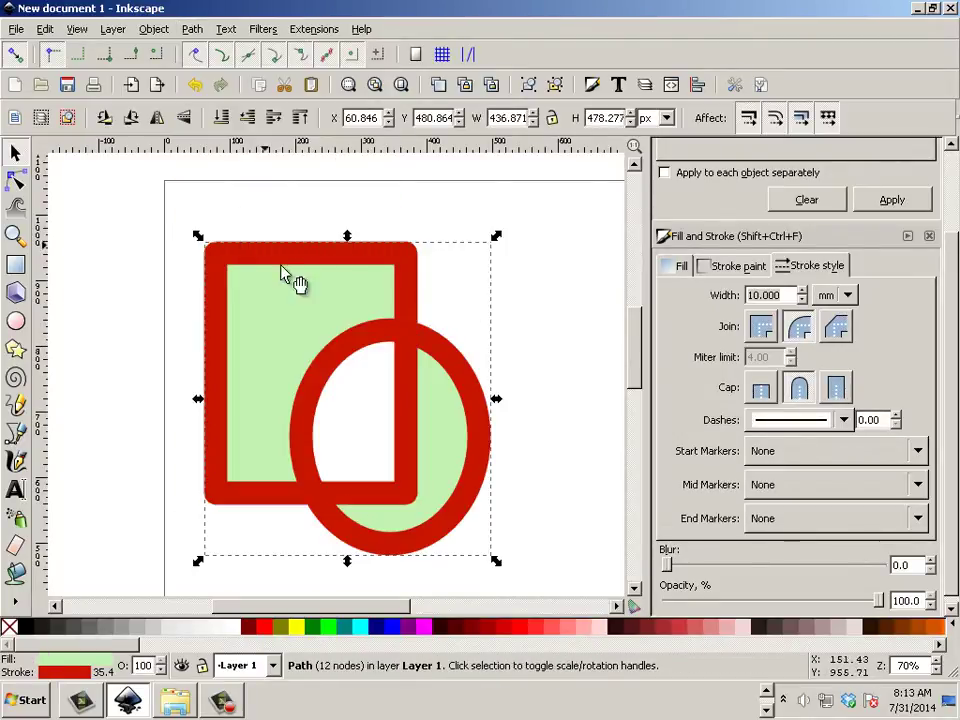
pyautogui.hotkey('ctrl', 'z')
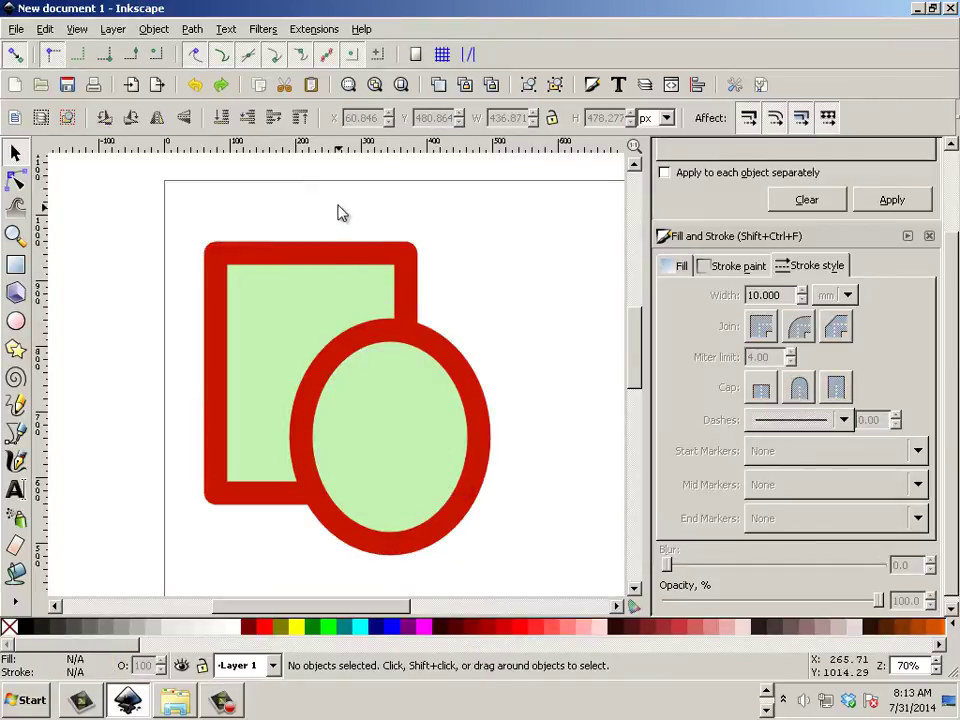
# - Select the ellipse and rectangle, try splitting the rectangle along the ellipse's outline with Division, and undo it
pyautogui.keyDown('shift'); pyautogui.click(365, 375); pyautogui.keyUp('shift')
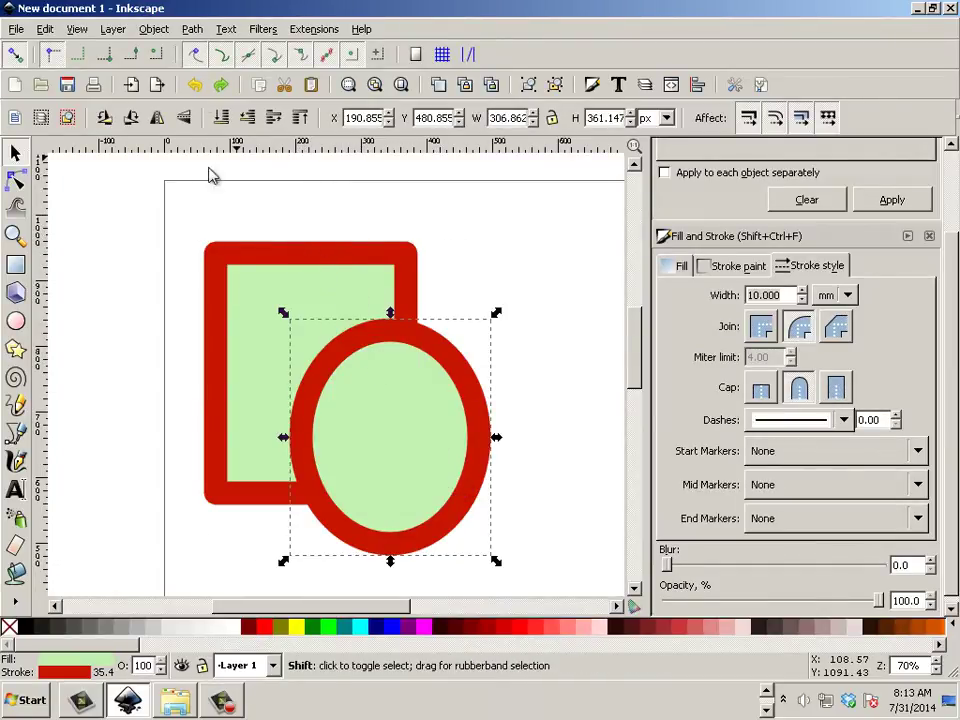
pyautogui.keyDown('shift'); pyautogui.click(242, 272); pyautogui.keyUp('shift')
pyautogui.click(192, 29)
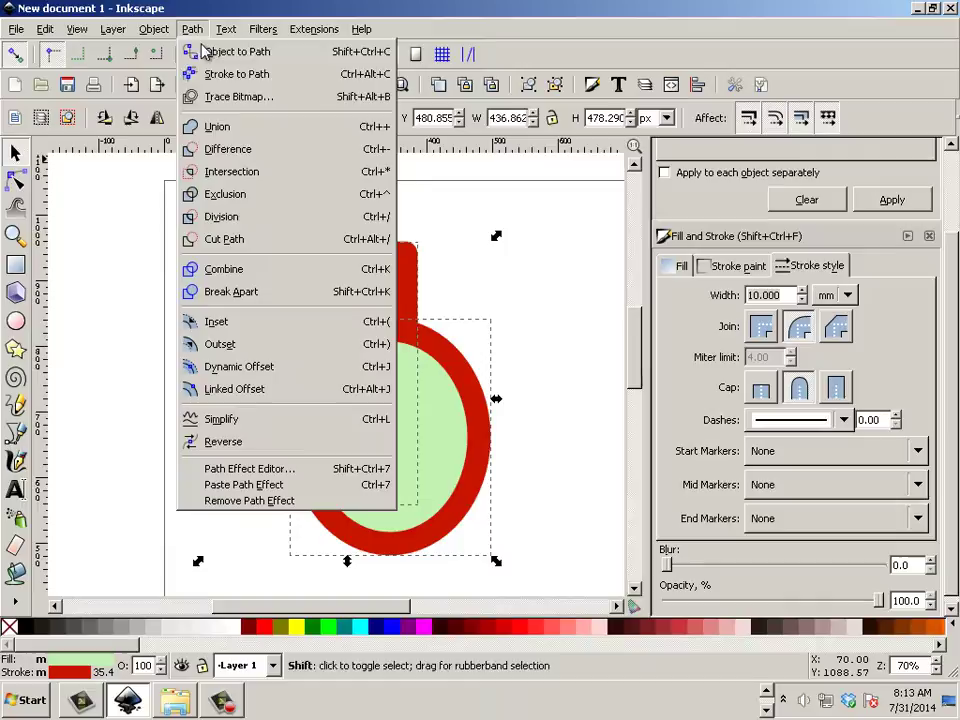
pyautogui.click(210, 219)
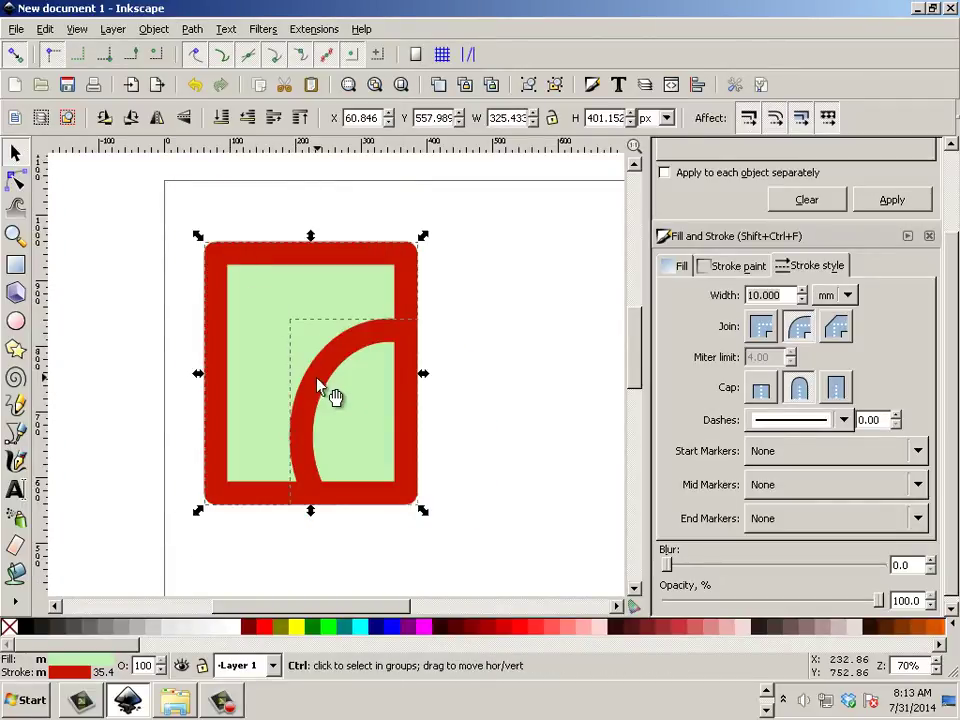
pyautogui.hotkey('ctrl', 'z')
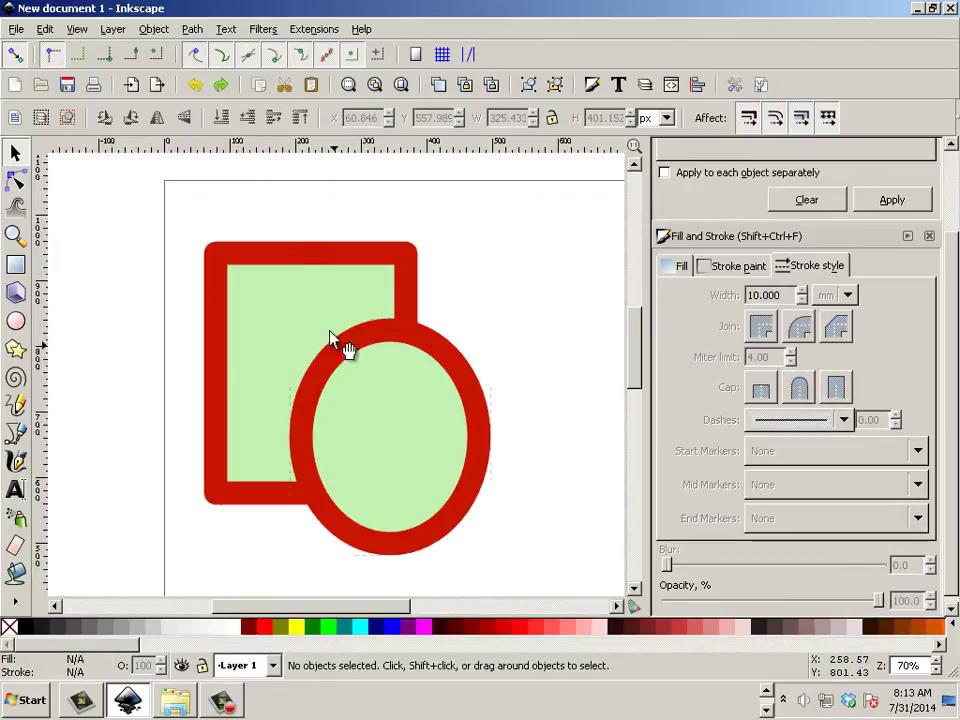
# - Try Cut Path on both shapes, pull the rectangle's lower-right outline piece away, and undo both the move and the cut
pyautogui.hotkey('ctrl', 'a')
pyautogui.click(192, 28)
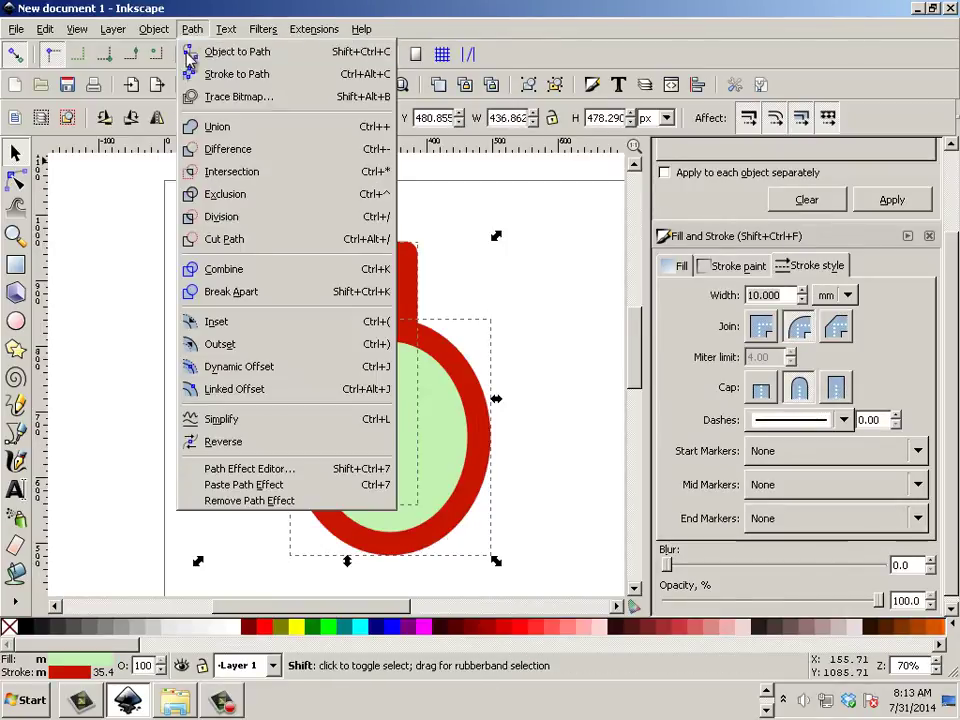
pyautogui.click(222, 244)
pyautogui.click(430, 381)
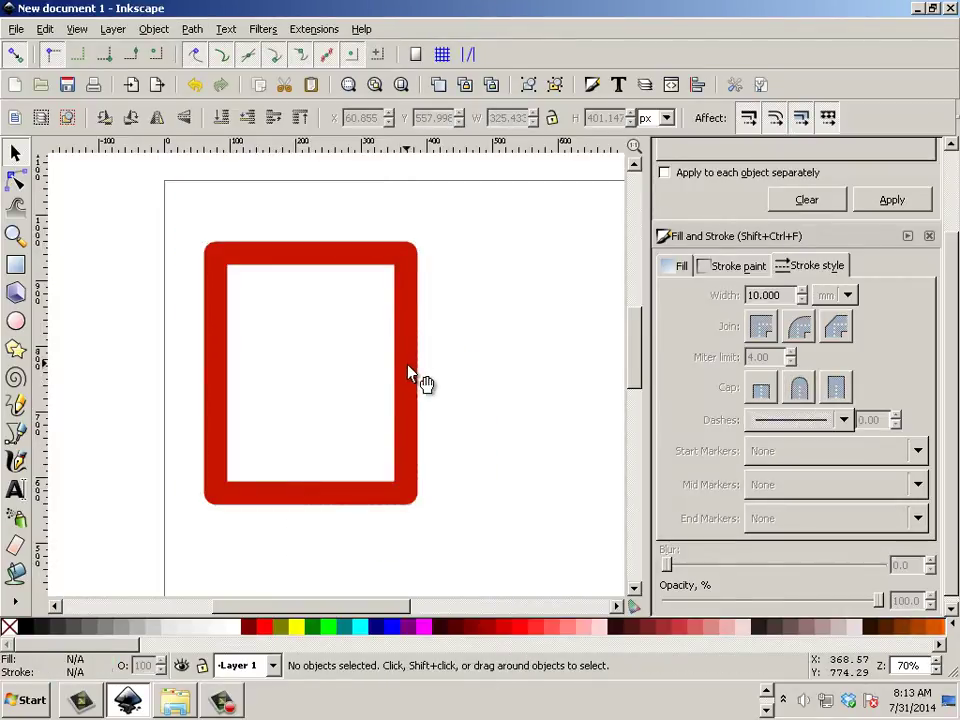
pyautogui.click(410, 374)
pyautogui.moveTo(422, 381); pyautogui.dragTo(568, 431)
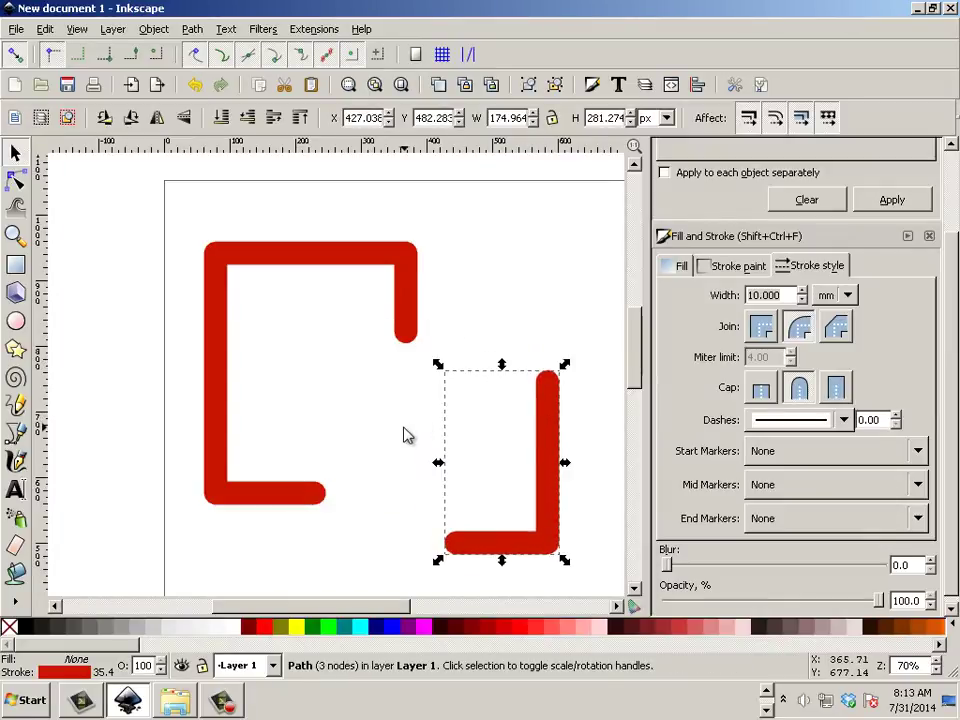
pyautogui.press('ctrl')
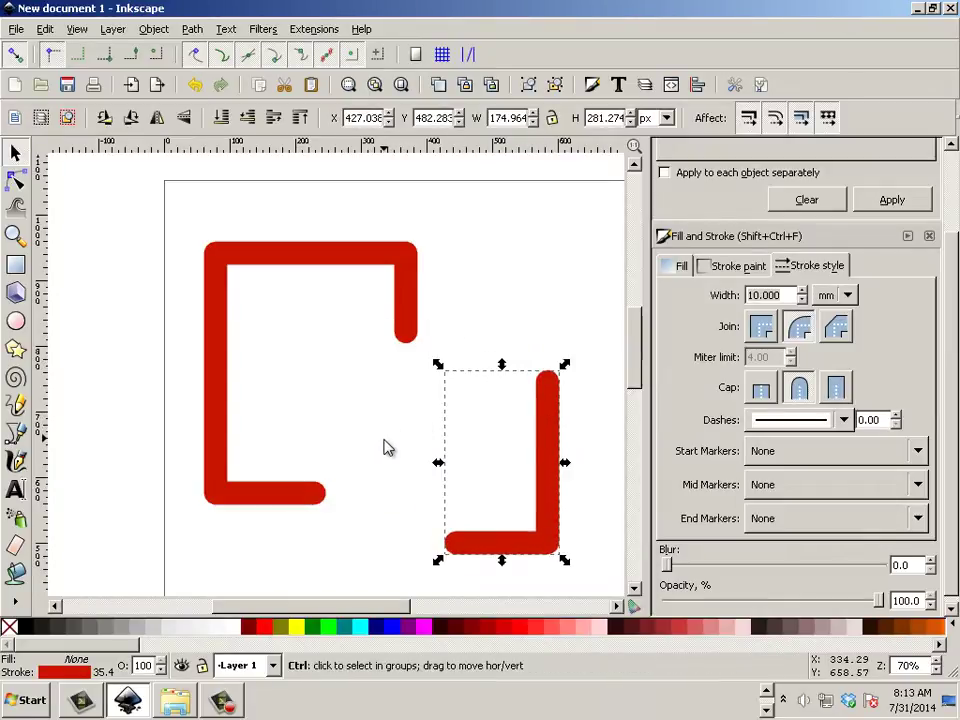
pyautogui.hotkey('ctrl', 'z')
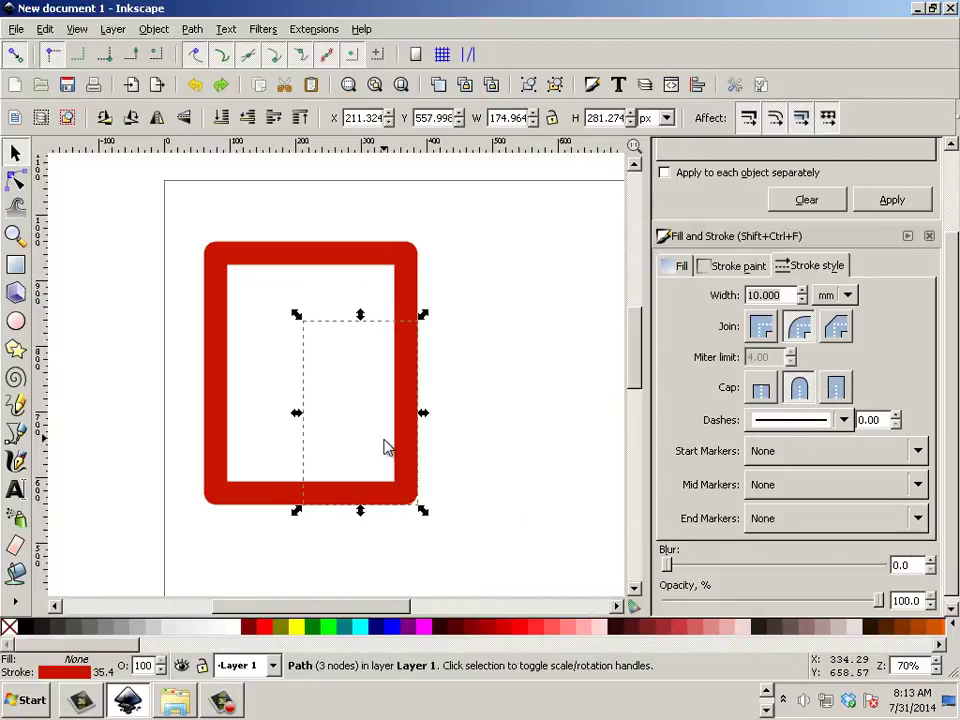
pyautogui.hotkey('ctrl', 'z')
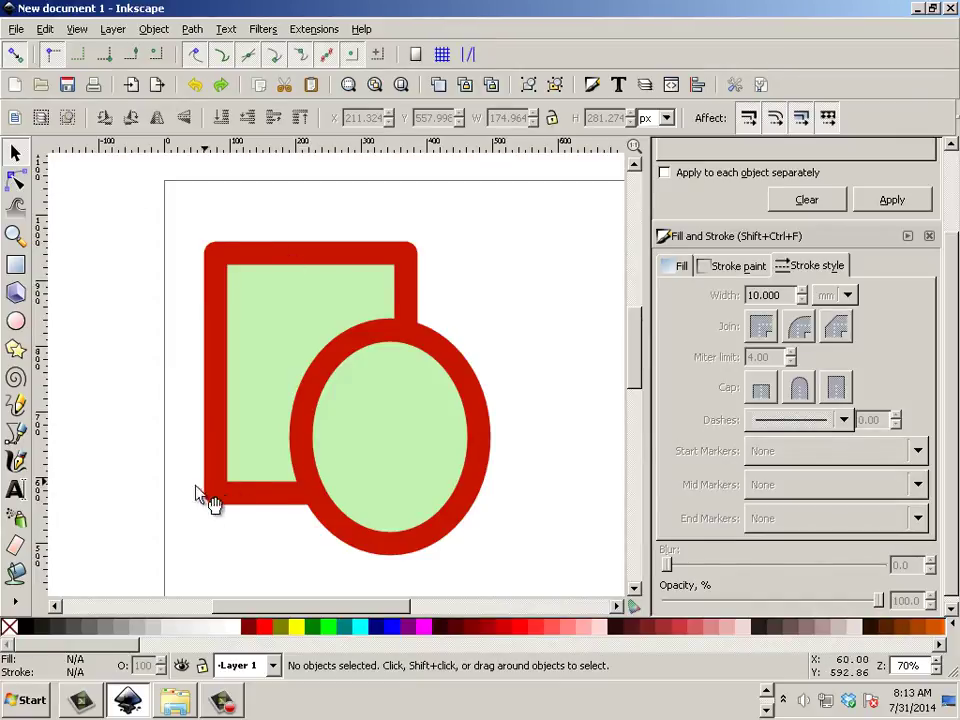
pyautogui.click(306, 430)
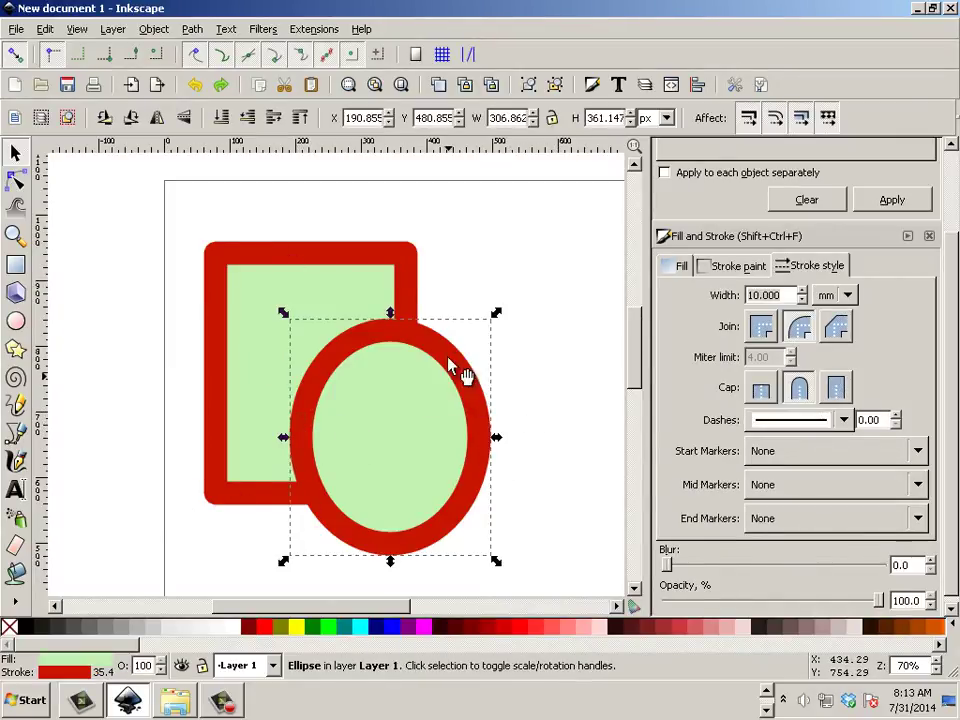
pyautogui.keyDown('shift'); pyautogui.click(386, 276); pyautogui.keyUp('shift')
pyautogui.click(485, 384)
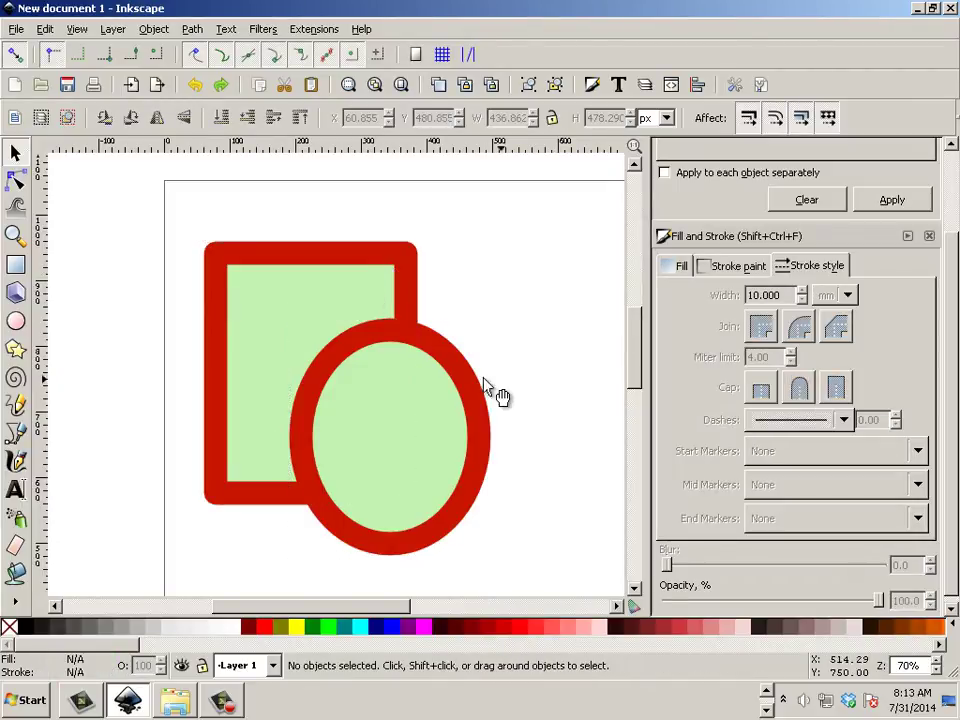
# - Select the ellipse and the rectangle and merge them into one shape with Union
pyautogui.click(480, 390)
pyautogui.keyDown('shift'); pyautogui.click(386, 298); pyautogui.keyUp('shift')
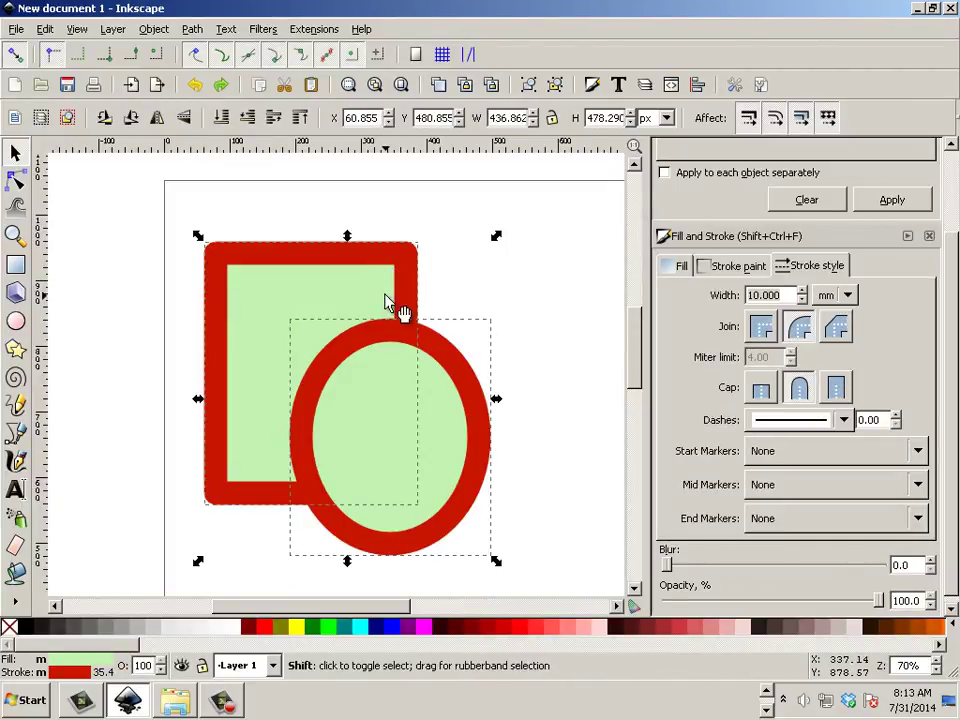
pyautogui.click(194, 32)
pyautogui.click(200, 121)
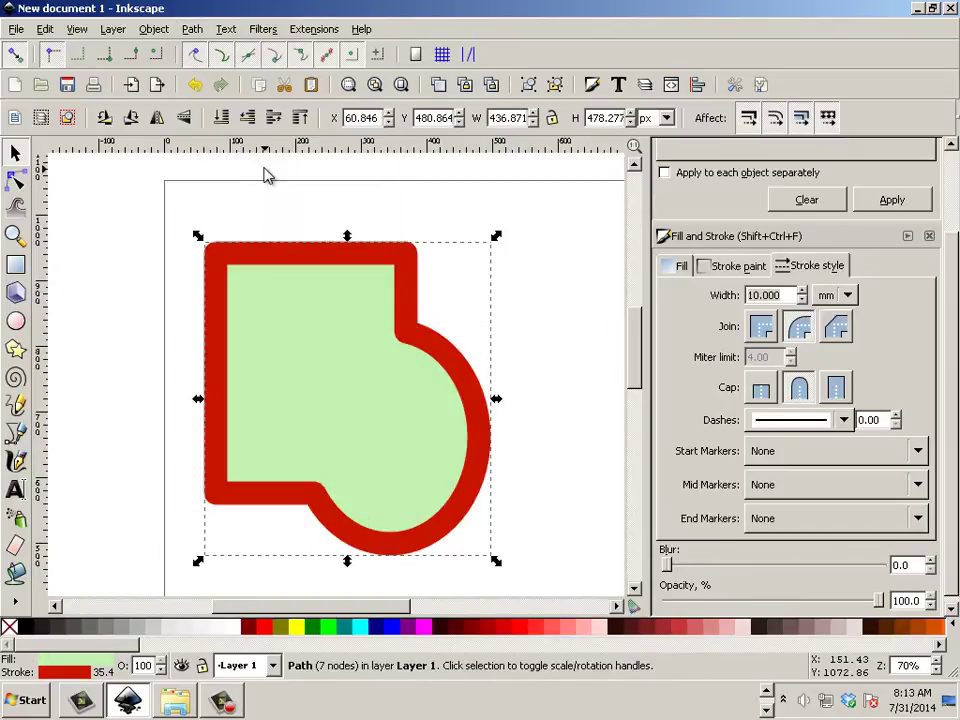
# - Check the merged shape in outline display mode, return to the normal display, and undo the union
pyautogui.press('ctrl')
pyautogui.press('ctrl+KP_5')
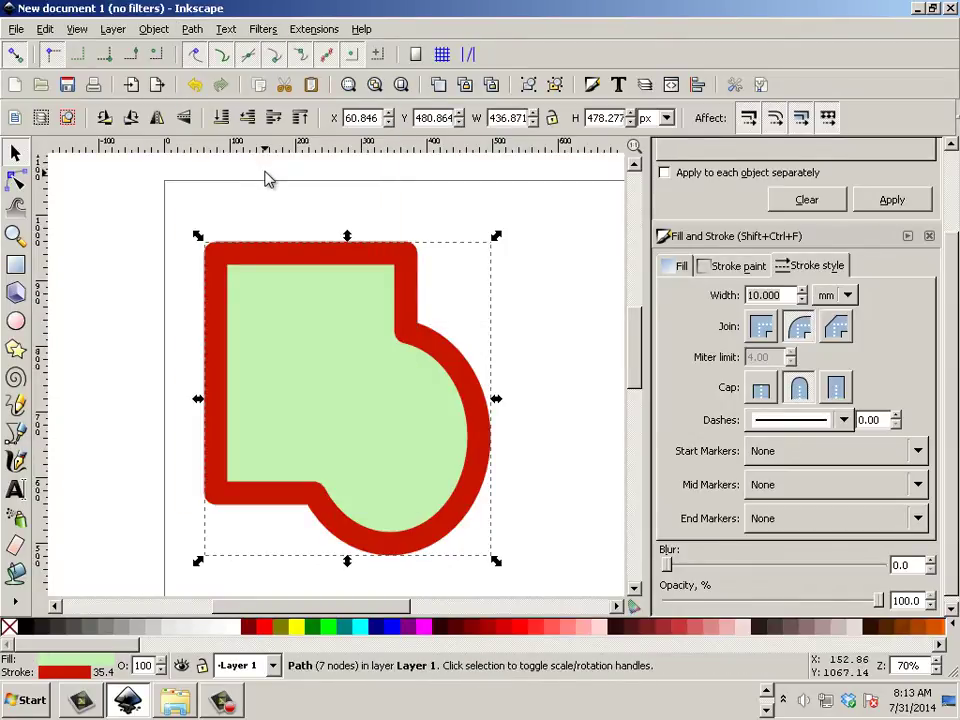
pyautogui.press('ctrl+KP_5')
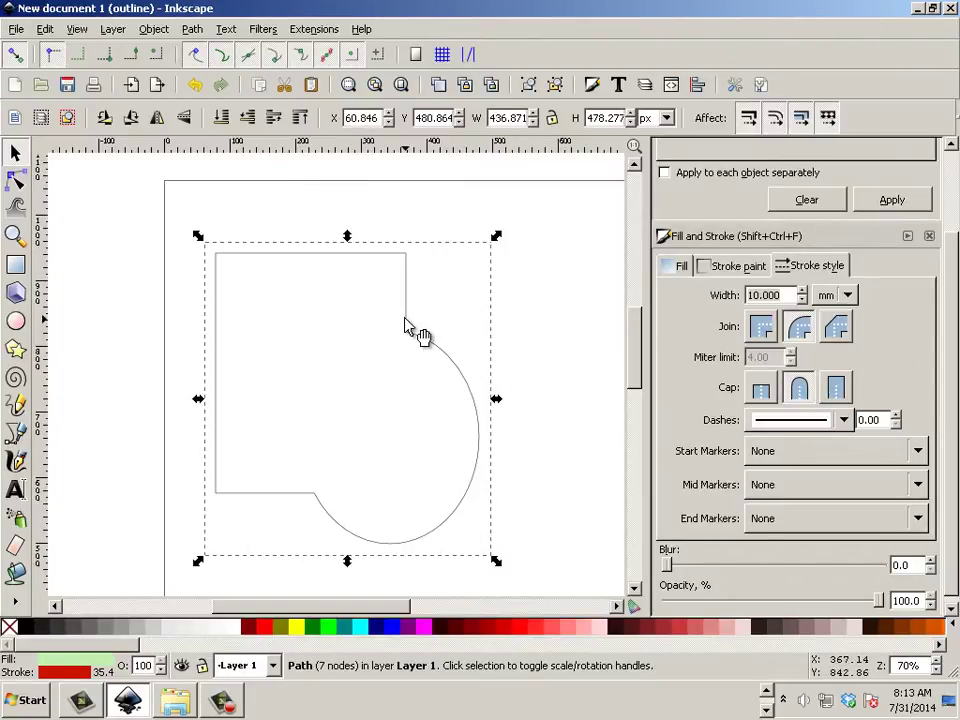
pyautogui.press('ctrl+KP_5')
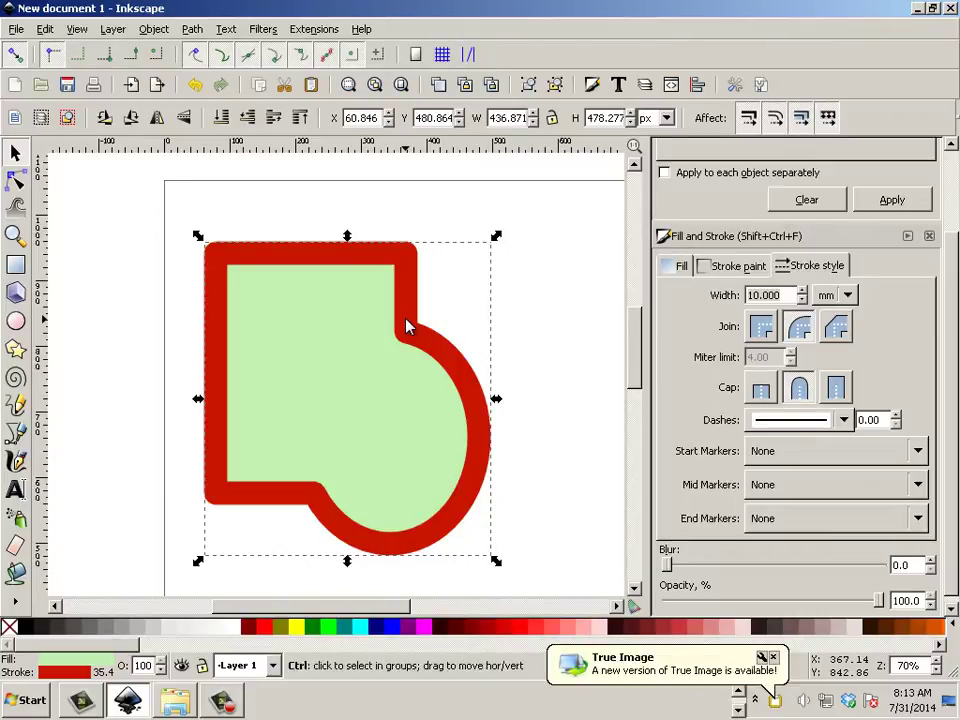
pyautogui.hotkey('ctrl', 'z')
# - Select the ellipse and convert its stroke to a path
pyautogui.click(461, 368)
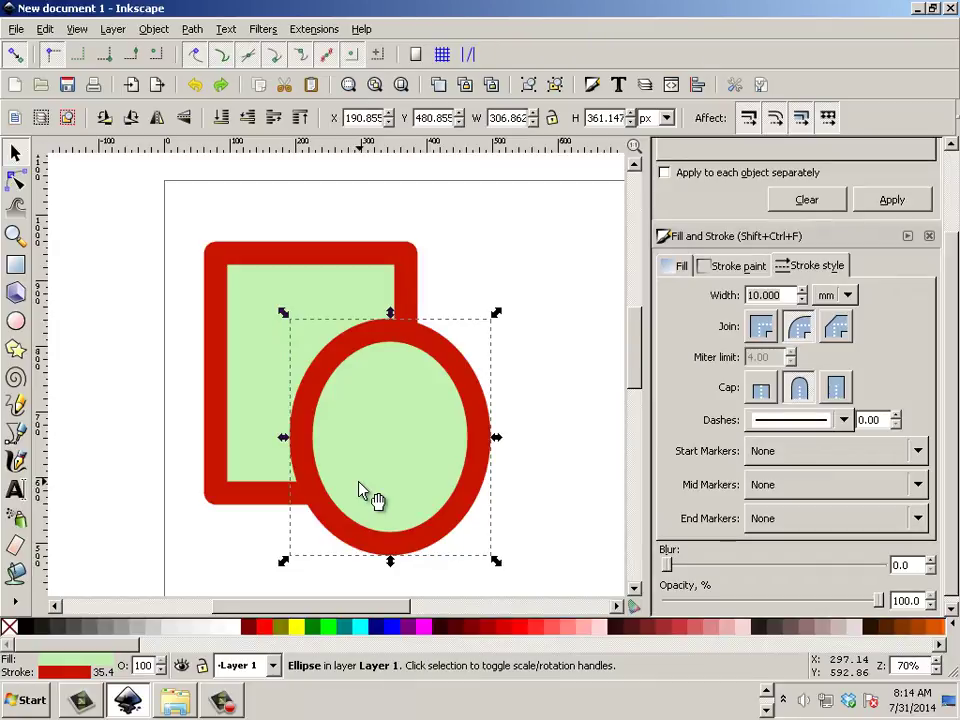
pyautogui.click(435, 321)
pyautogui.click(439, 364)
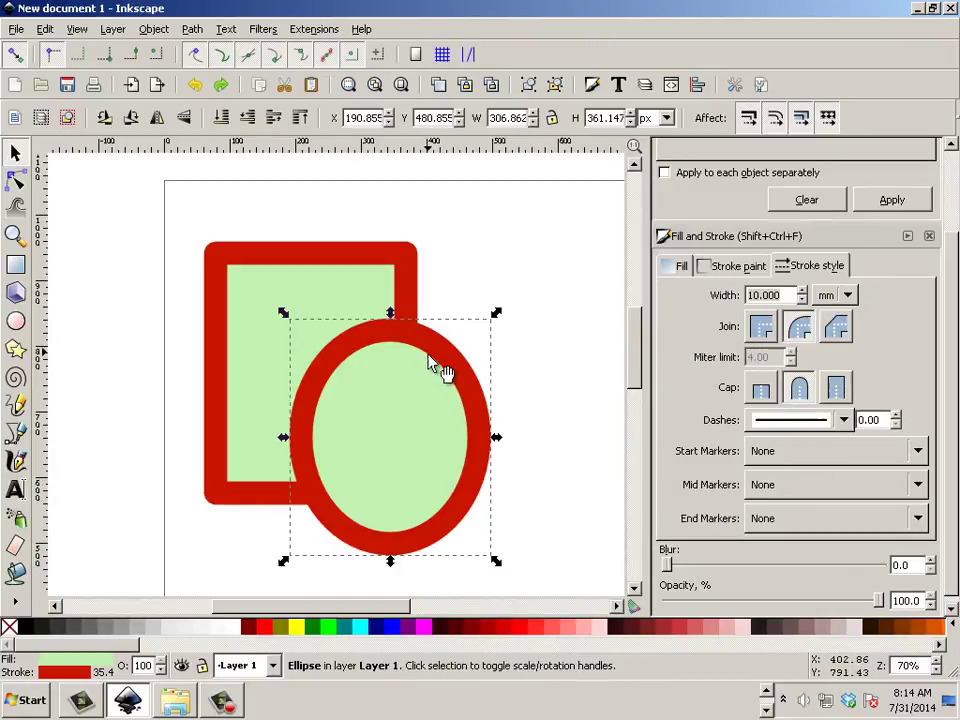
pyautogui.click(191, 29)
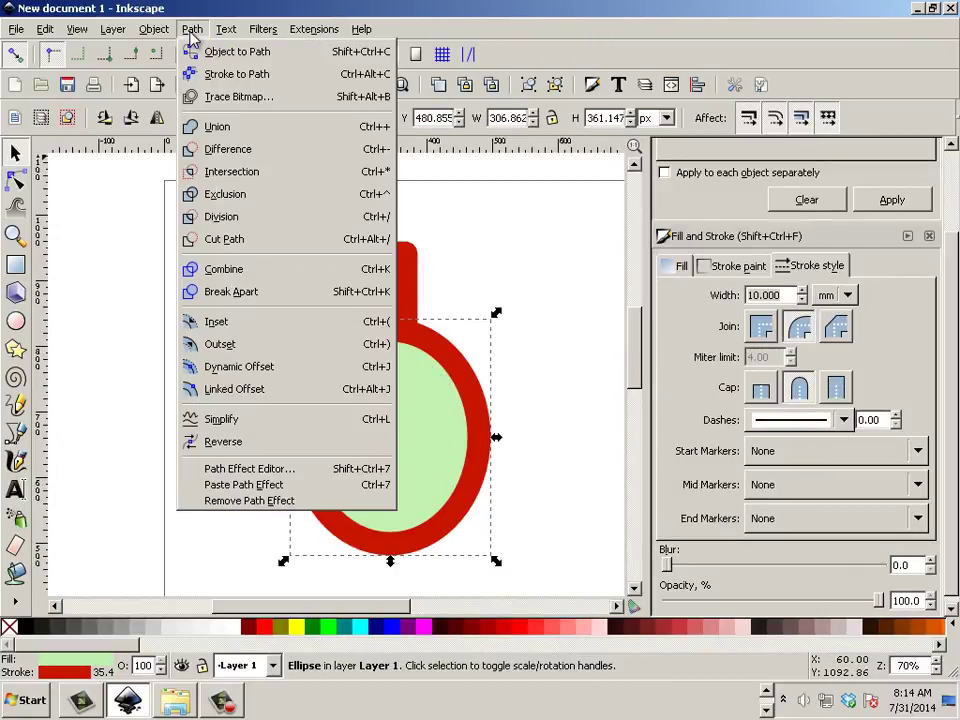
pyautogui.click(218, 78)
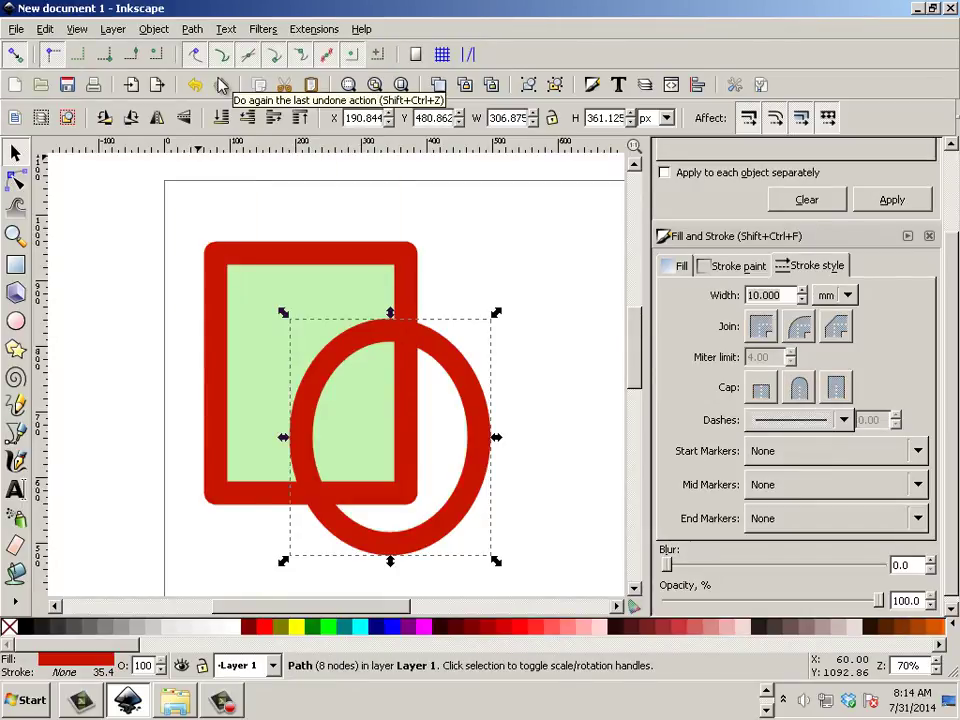
# - Select the rectangle and convert its stroke to a path
pyautogui.click(266, 258)
pyautogui.click(192, 29)
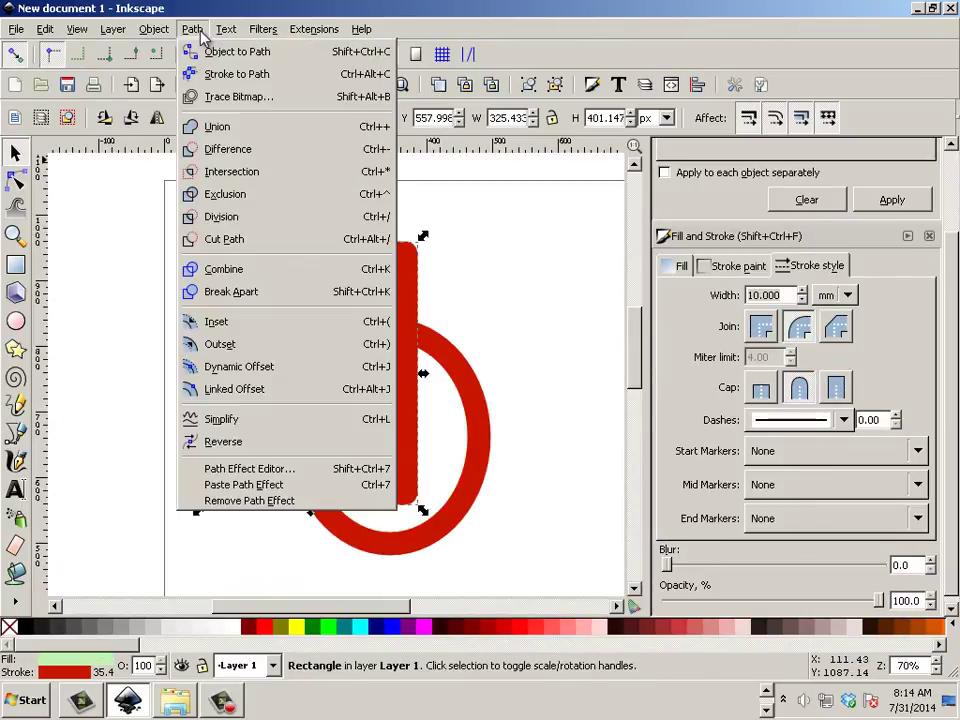
pyautogui.click(213, 82)
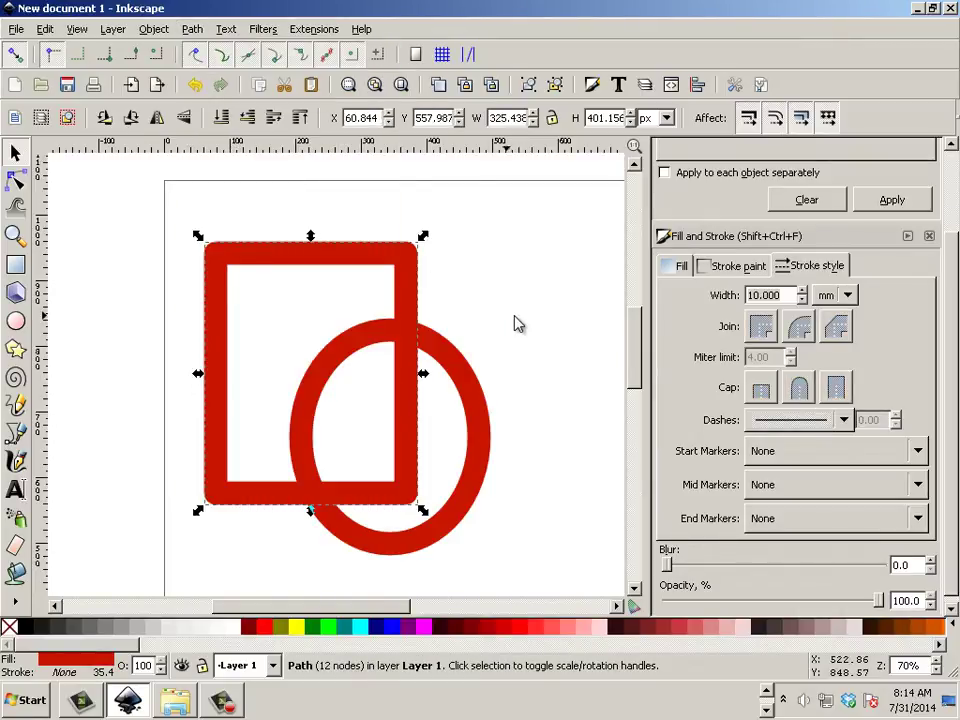
# - Select both the ring-shaped ellipse path and the rectangular frame path, merge them with Union, and deselect the result
pyautogui.click(508, 345)
pyautogui.click(467, 372)
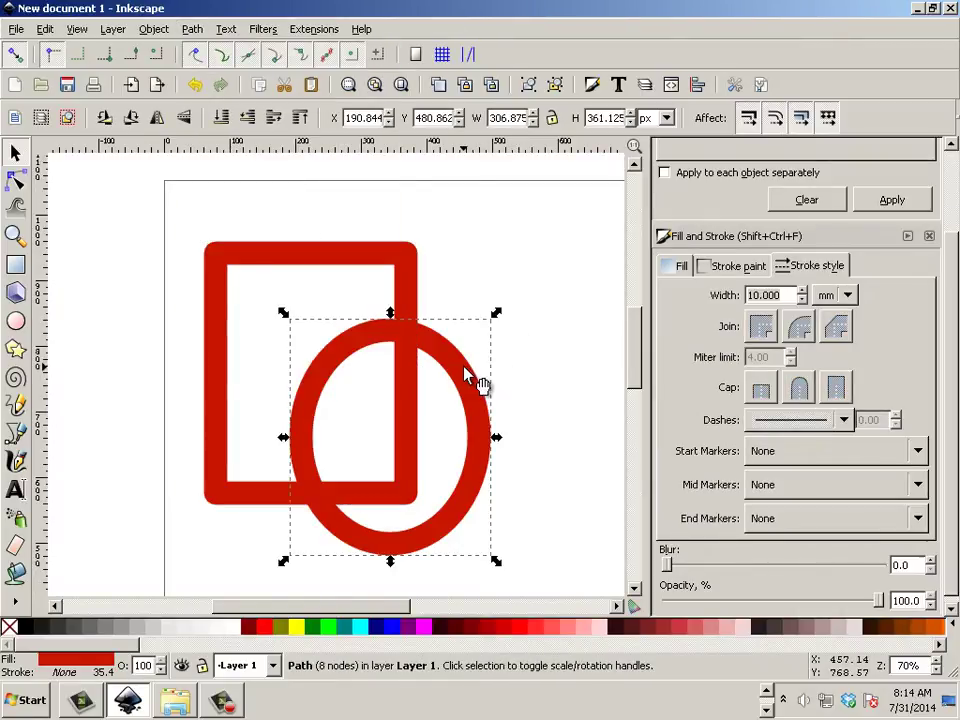
pyautogui.keyDown('shift'); pyautogui.click(401, 263); pyautogui.keyUp('shift')
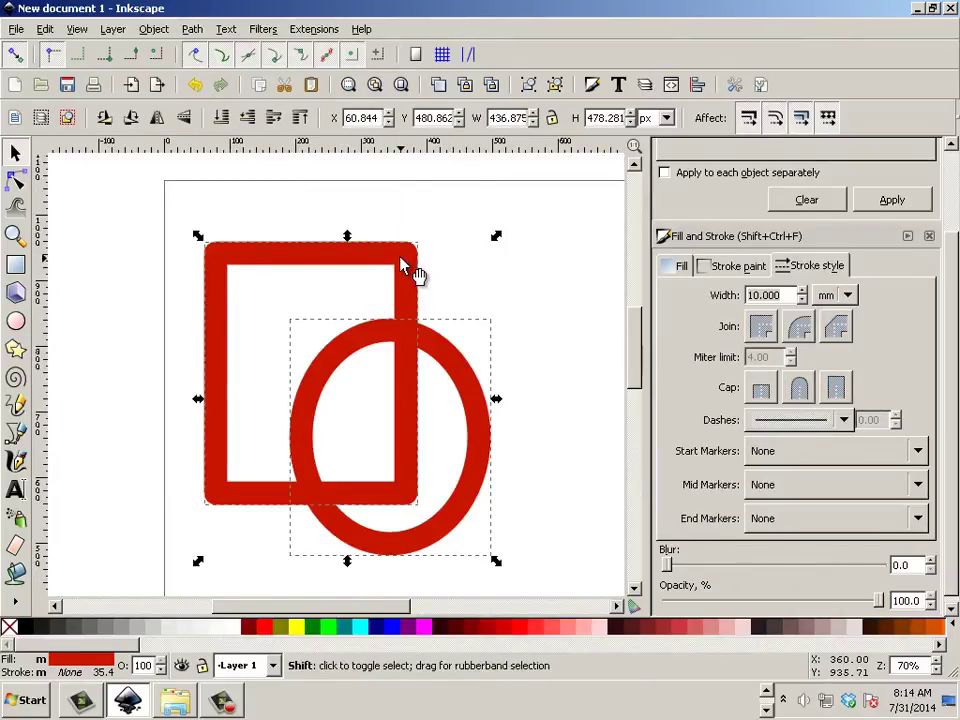
pyautogui.click(168, 30)
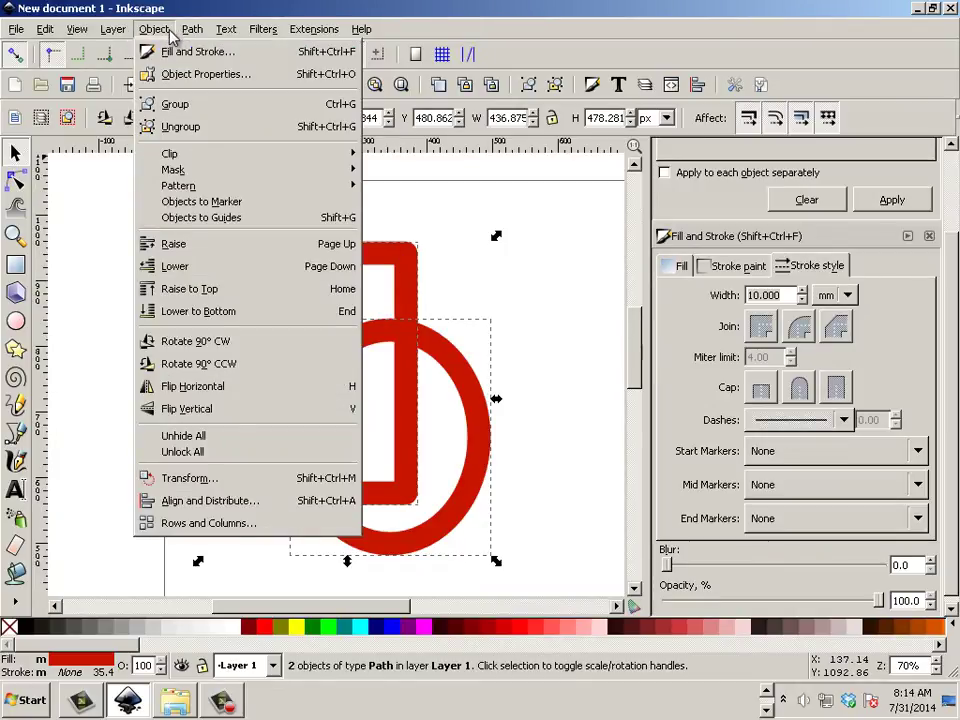
pyautogui.moveTo(192, 29)
pyautogui.click(205, 124)
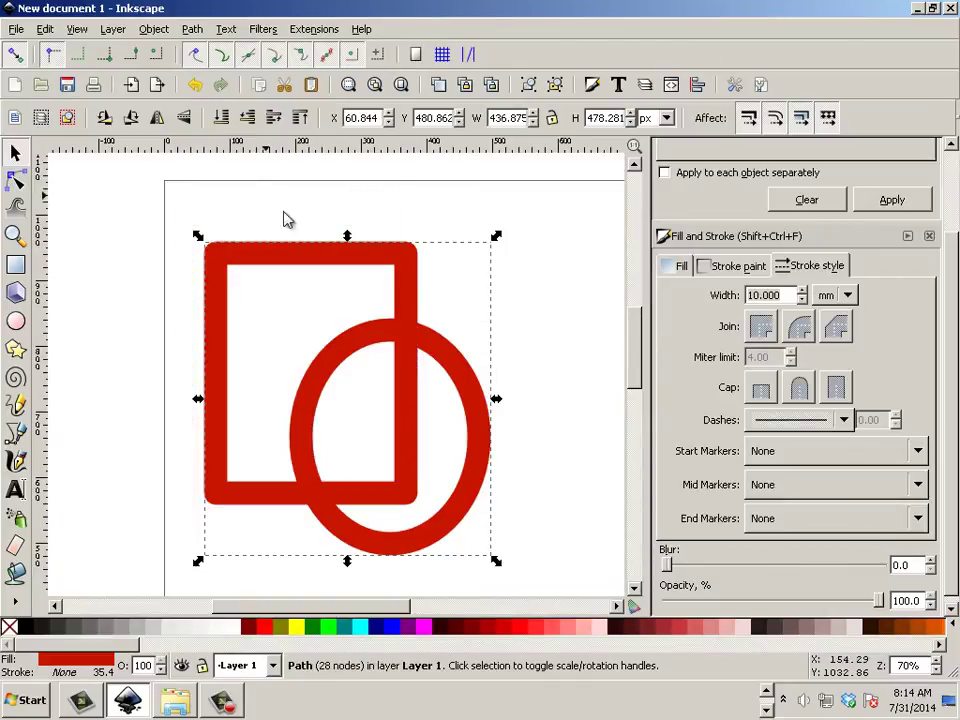
pyautogui.click(533, 347)
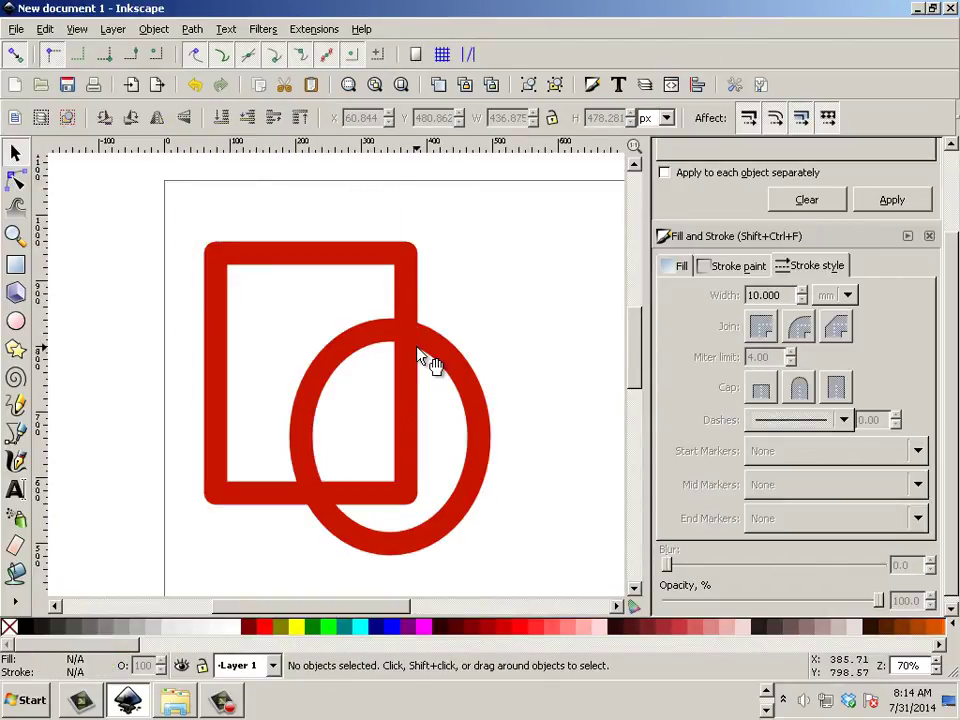
# - Examine the contours of the united frame and ring in outline display mode, switching back to the normal display
pyautogui.press('ctrl+KP_5')
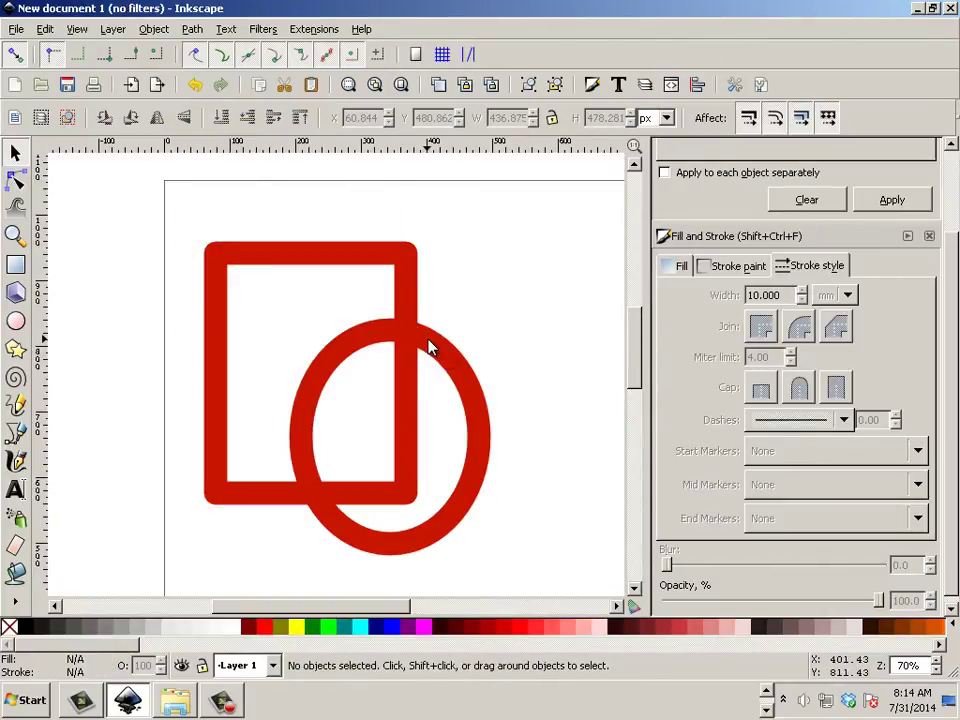
pyautogui.press('ctrl+KP_5')
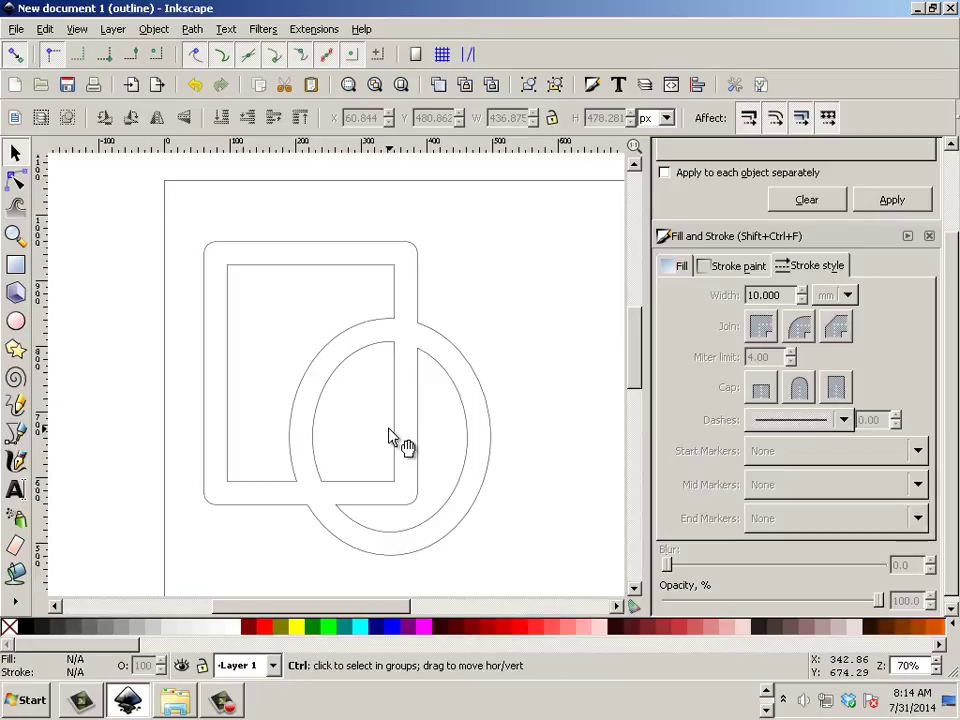
pyautogui.press('ctrl+KP_5')
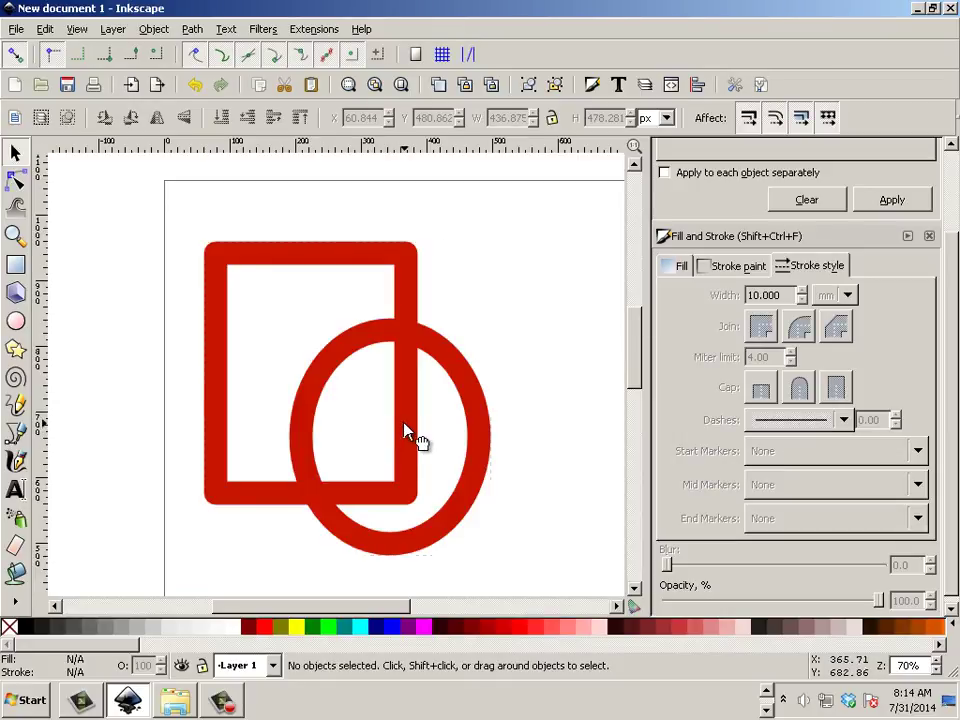
pyautogui.click(405, 430)
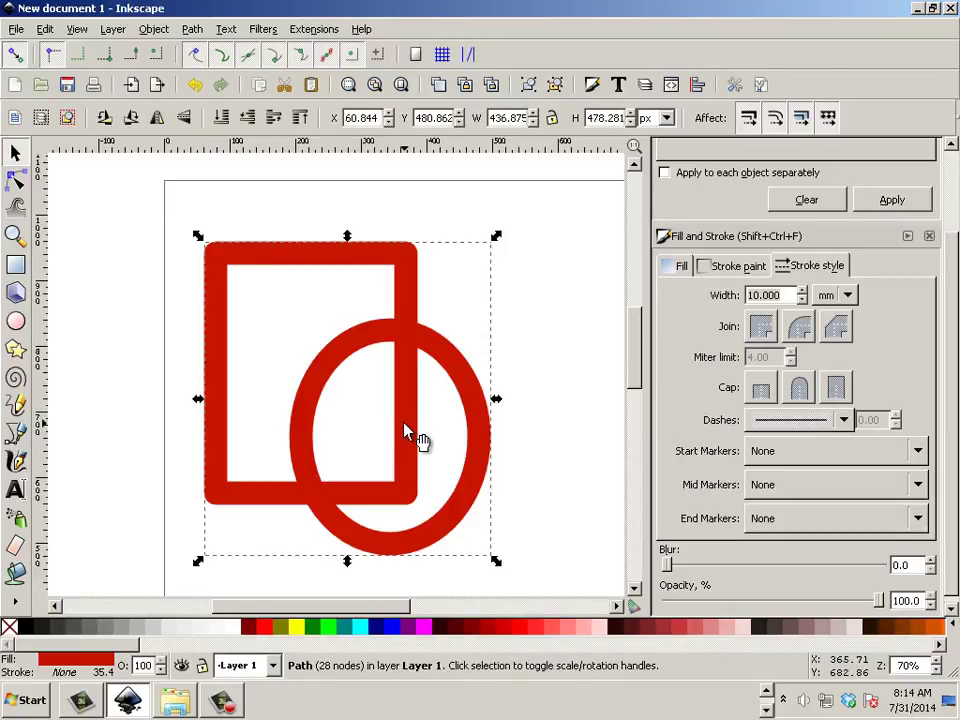
pyautogui.press('ctrl')
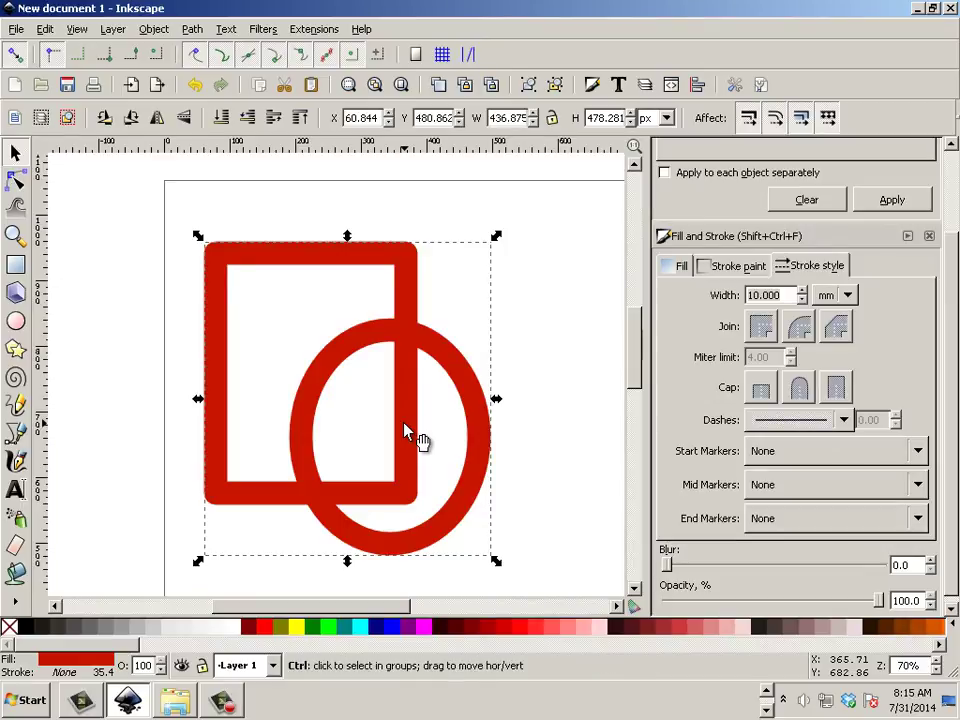
pyautogui.scroll(1, 405, 430)
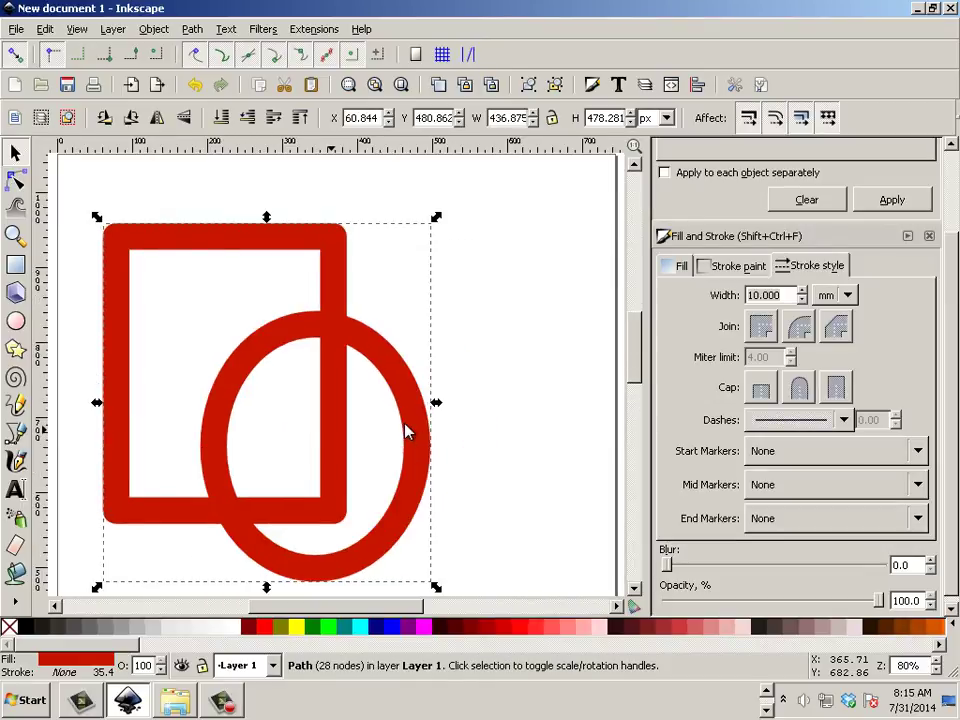
pyautogui.press('ctrl+KP_5')
pyautogui.click(405, 430)
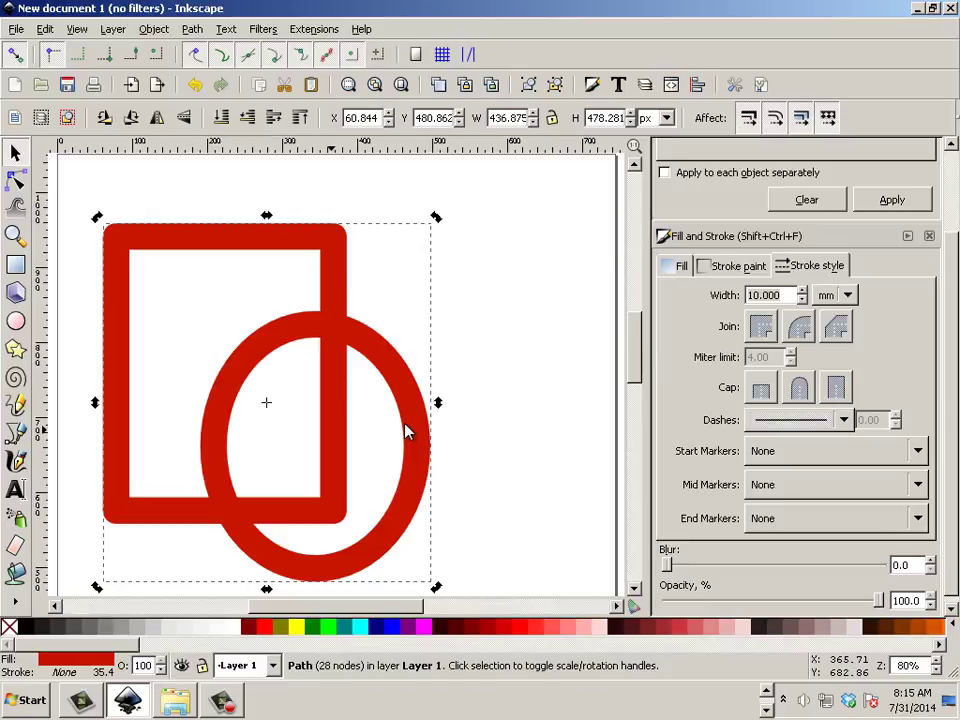
pyautogui.press('ctrl+KP_5')
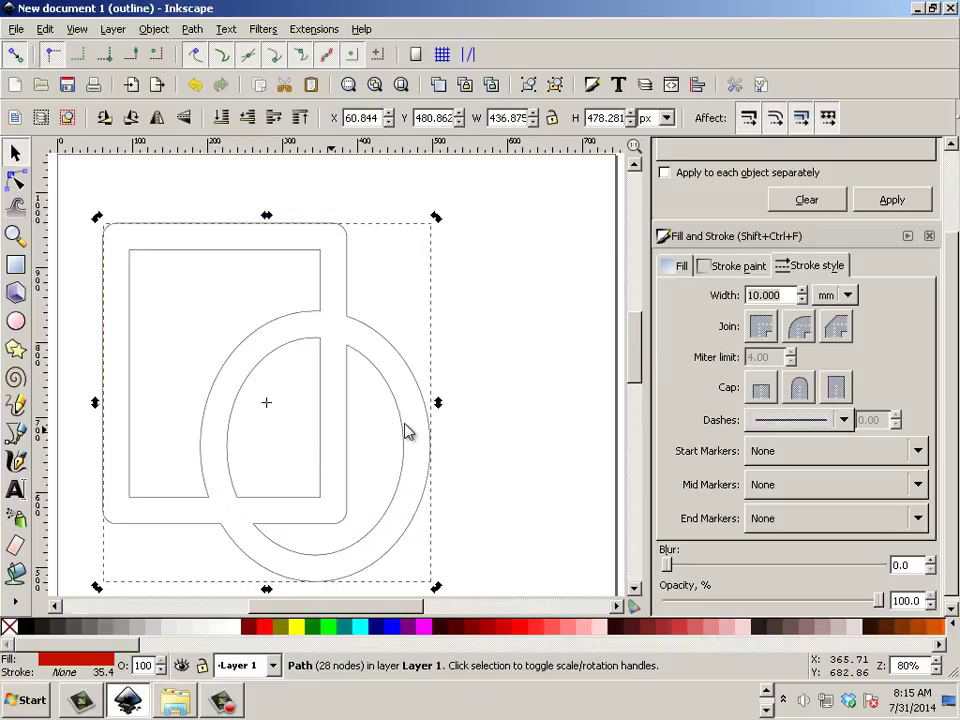
pyautogui.press('ctrl+KP_5')
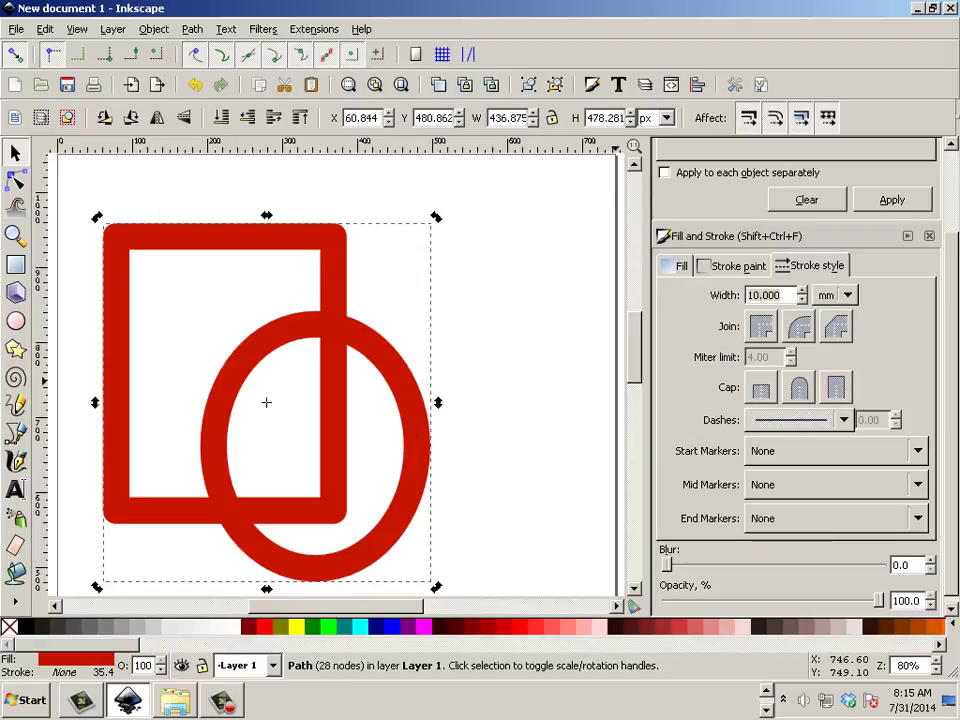